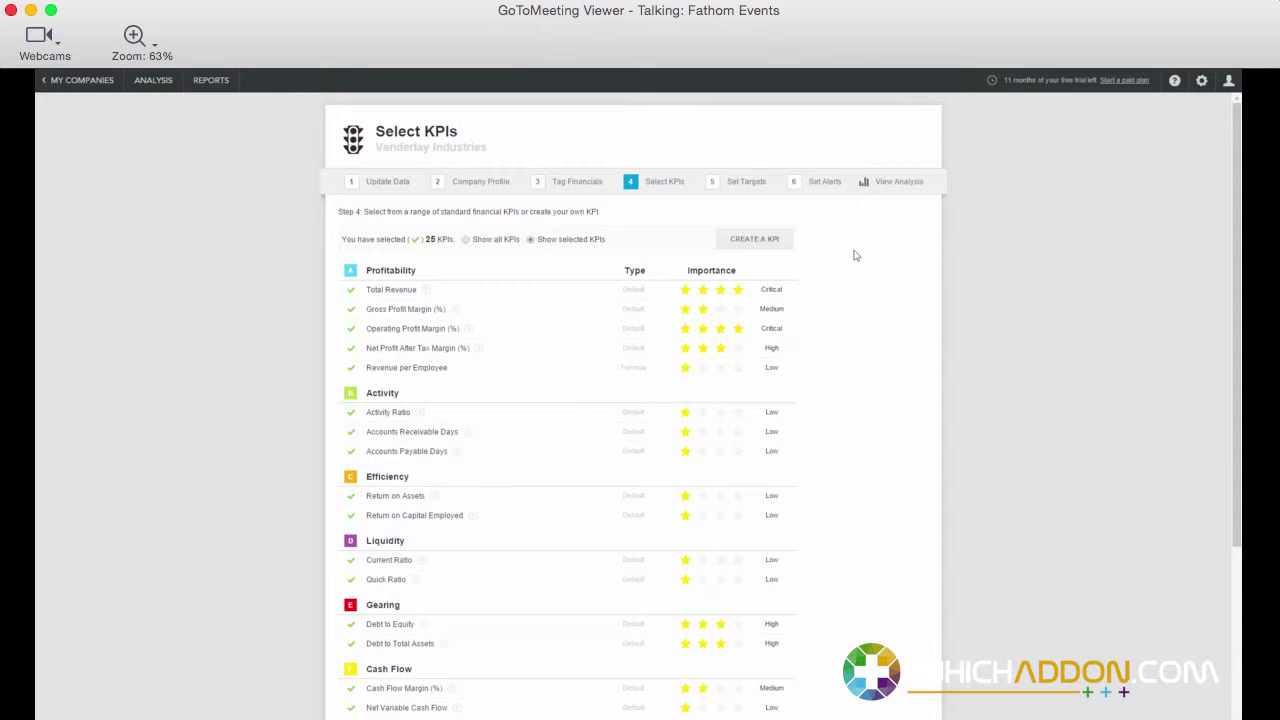
Step: Return to My Companies and start adding a new company or group
{"action": "left_click", "coordinate": [90, 80]}
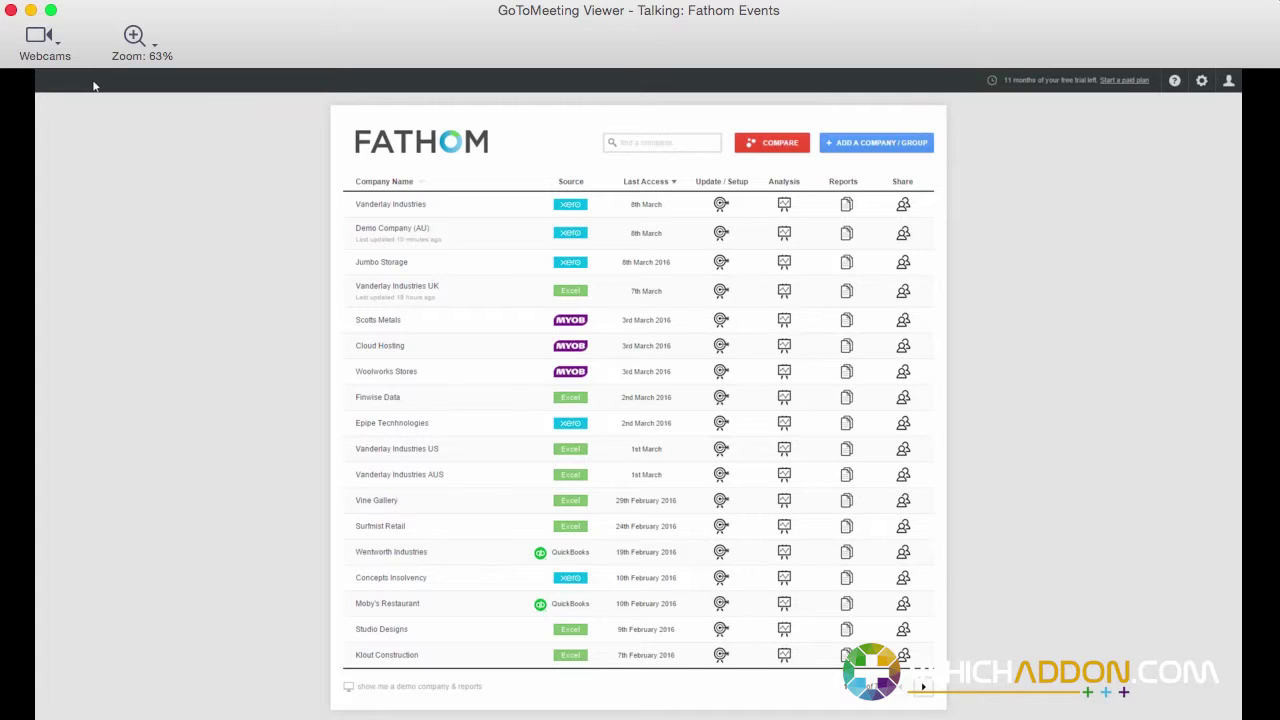
{"action": "left_click", "coordinate": [860, 158]}
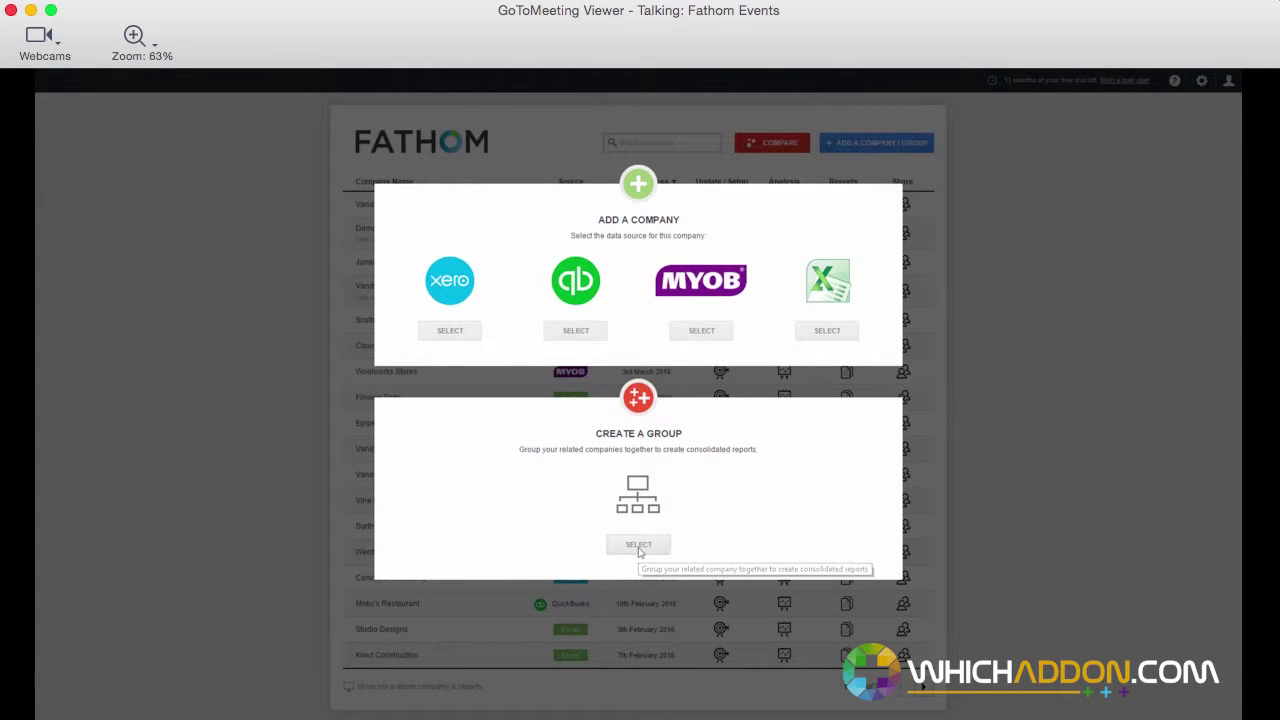
Step: Name the new consolidated group 'My Group', add the six member companies including Loop Clothing, and create it
{"action": "left_click", "coordinate": [638, 545]}
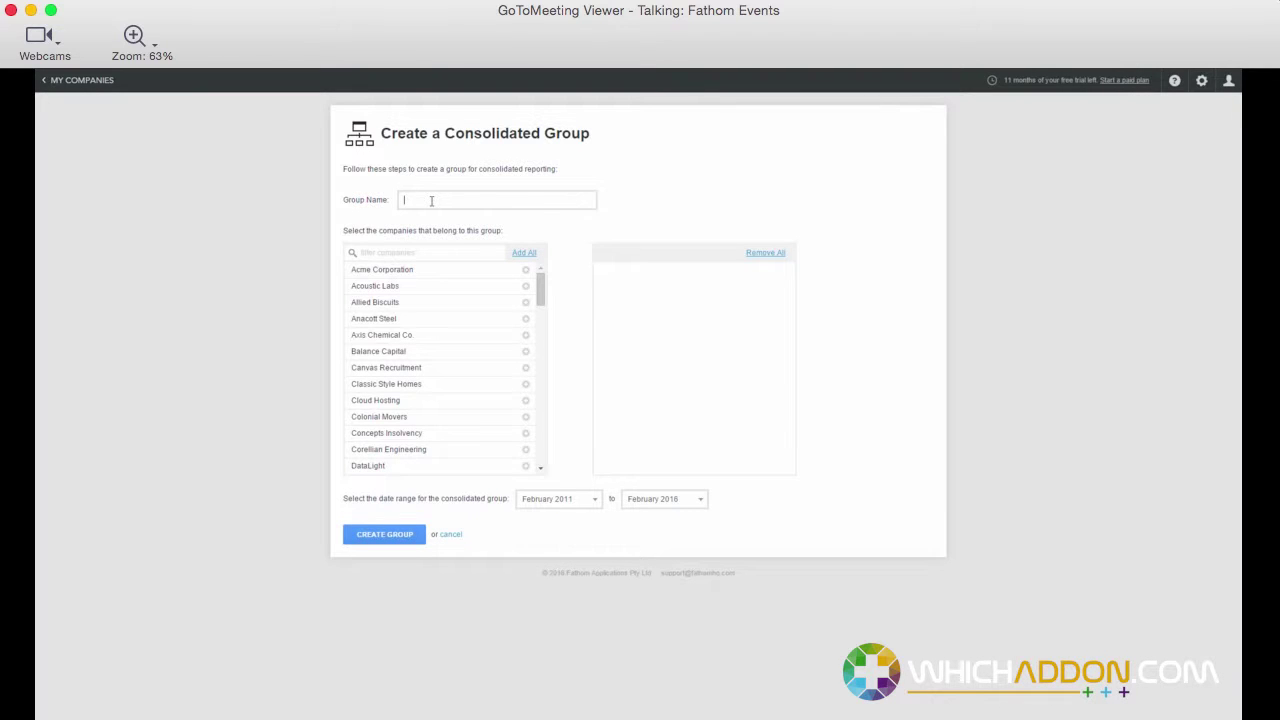
{"action": "type", "text": "My Group"}
{"action": "key", "text": "Tab"}
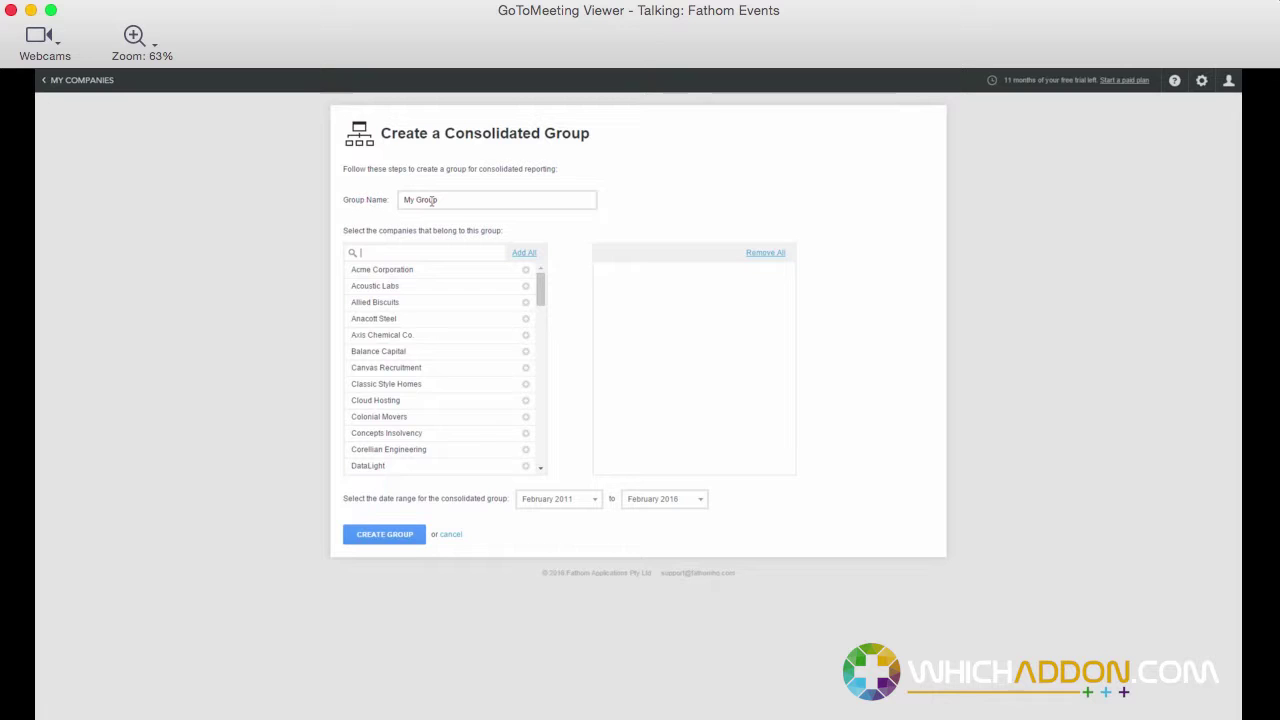
{"action": "scroll", "coordinate": [540, 342], "scroll_direction": "down", "scroll_amount": 5}
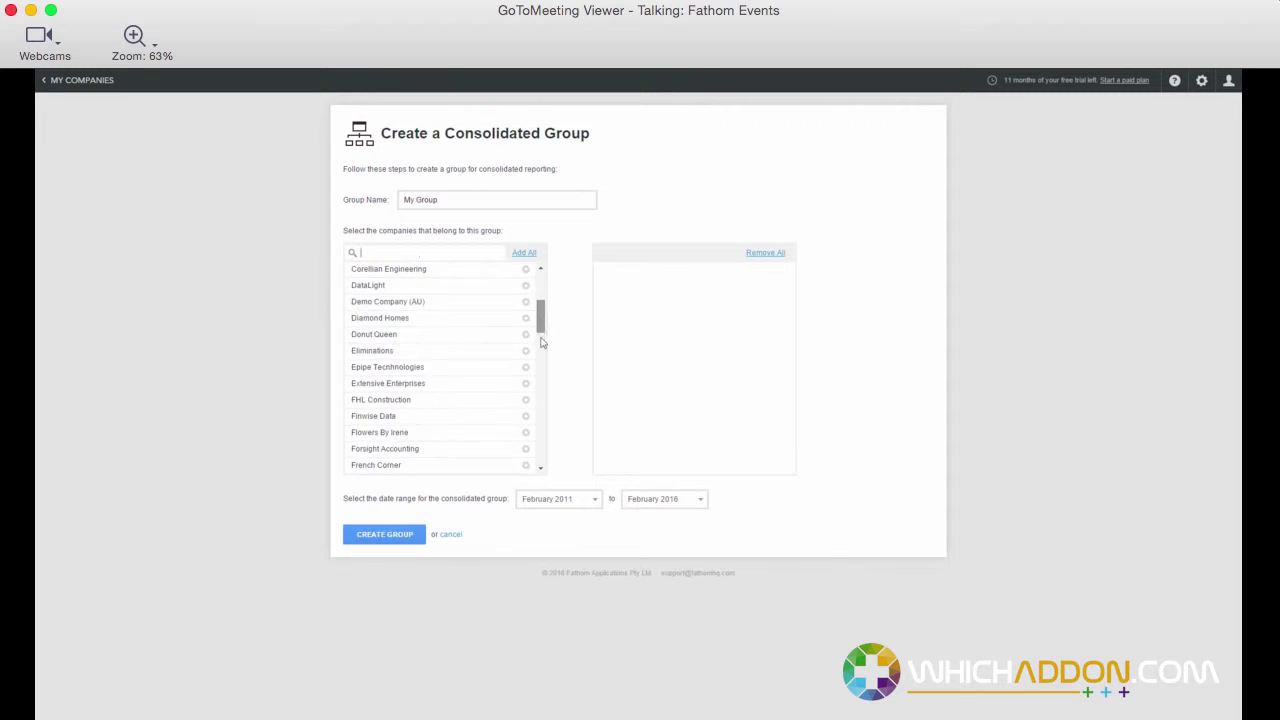
{"action": "scroll", "coordinate": [540, 342], "scroll_direction": "down", "scroll_amount": 2}
{"action": "scroll", "coordinate": [538, 345], "scroll_direction": "down", "scroll_amount": 2}
{"action": "scroll", "coordinate": [540, 364], "scroll_direction": "down", "scroll_amount": 2}
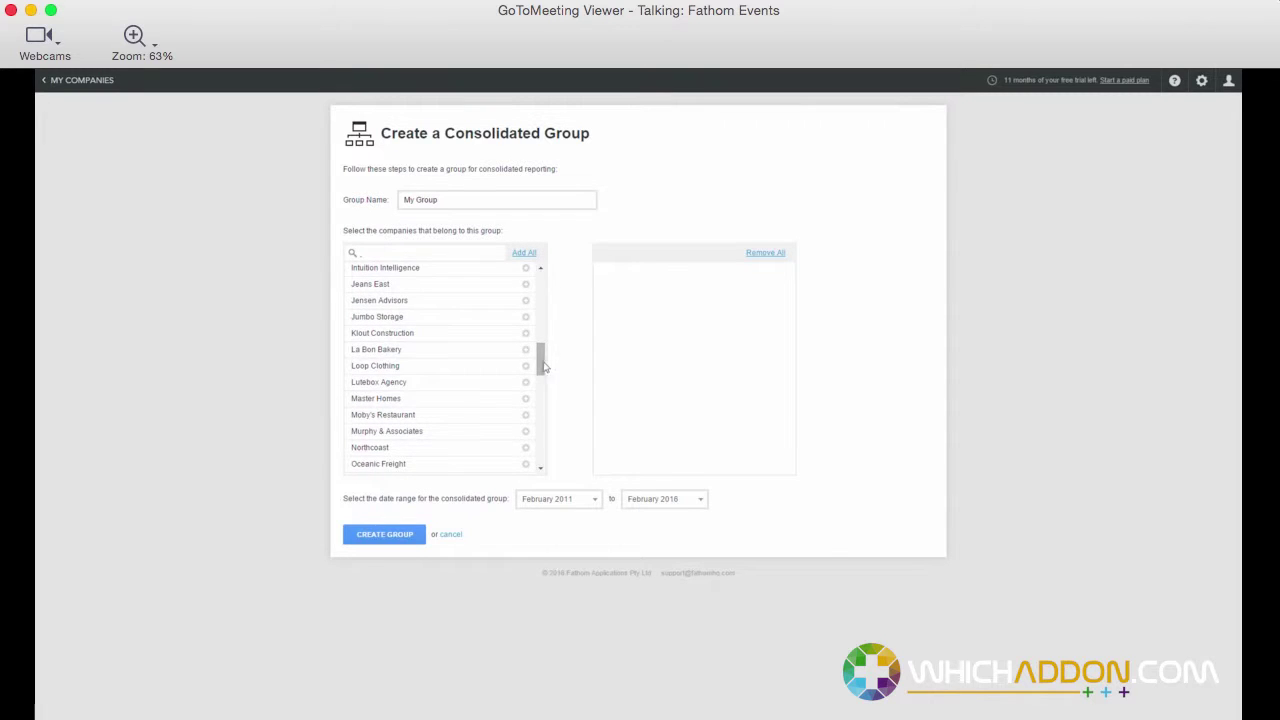
{"action": "left_click", "coordinate": [526, 285]}
{"action": "left_click", "coordinate": [526, 285]}
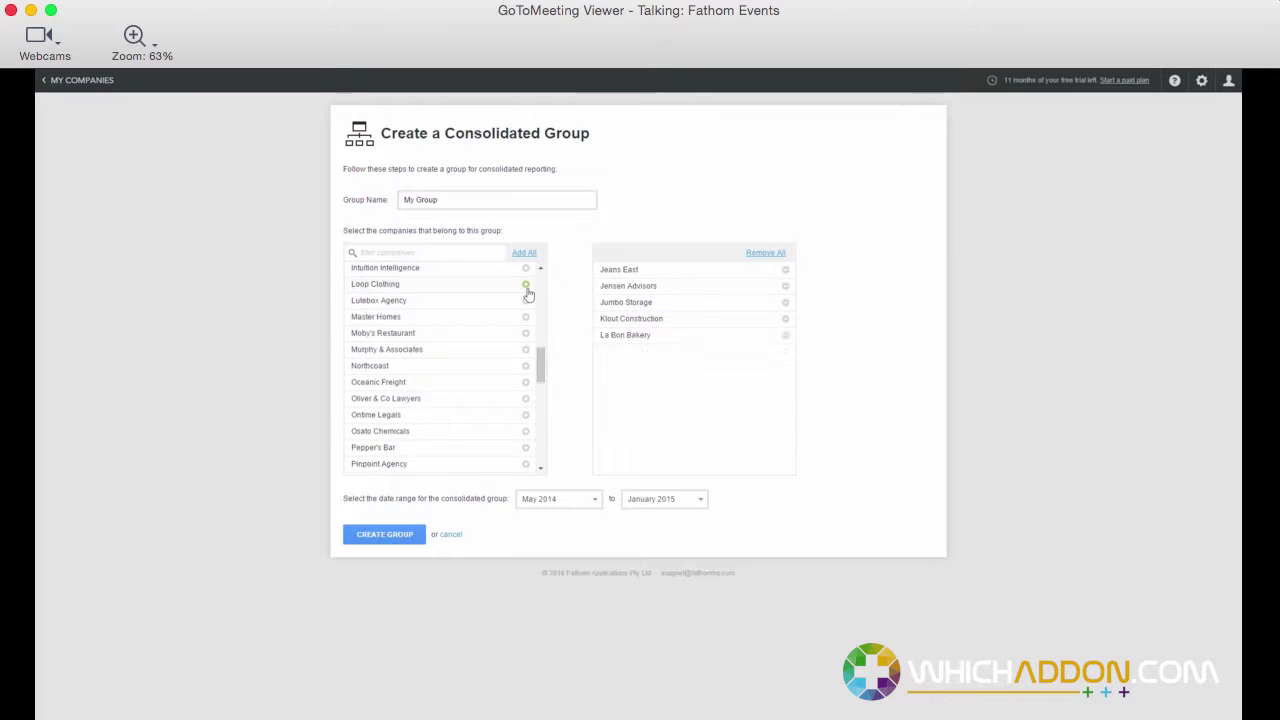
{"action": "left_click", "coordinate": [526, 285]}
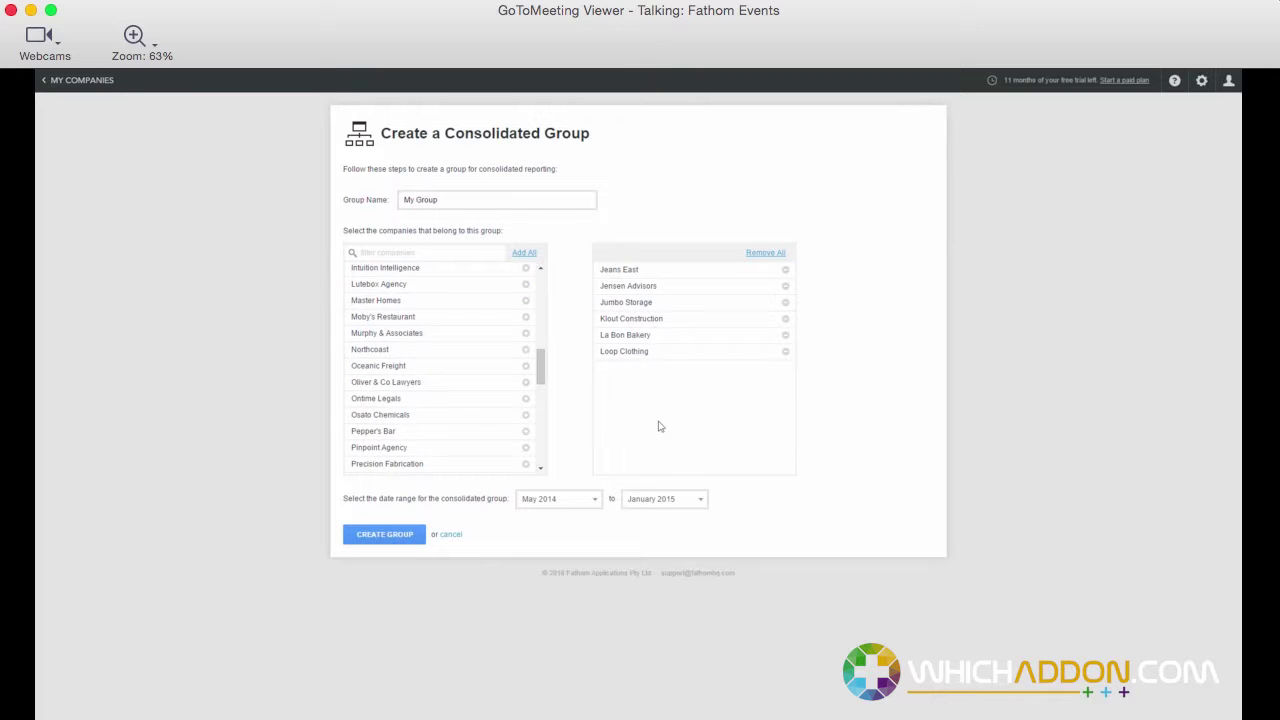
{"action": "left_click", "coordinate": [406, 536]}
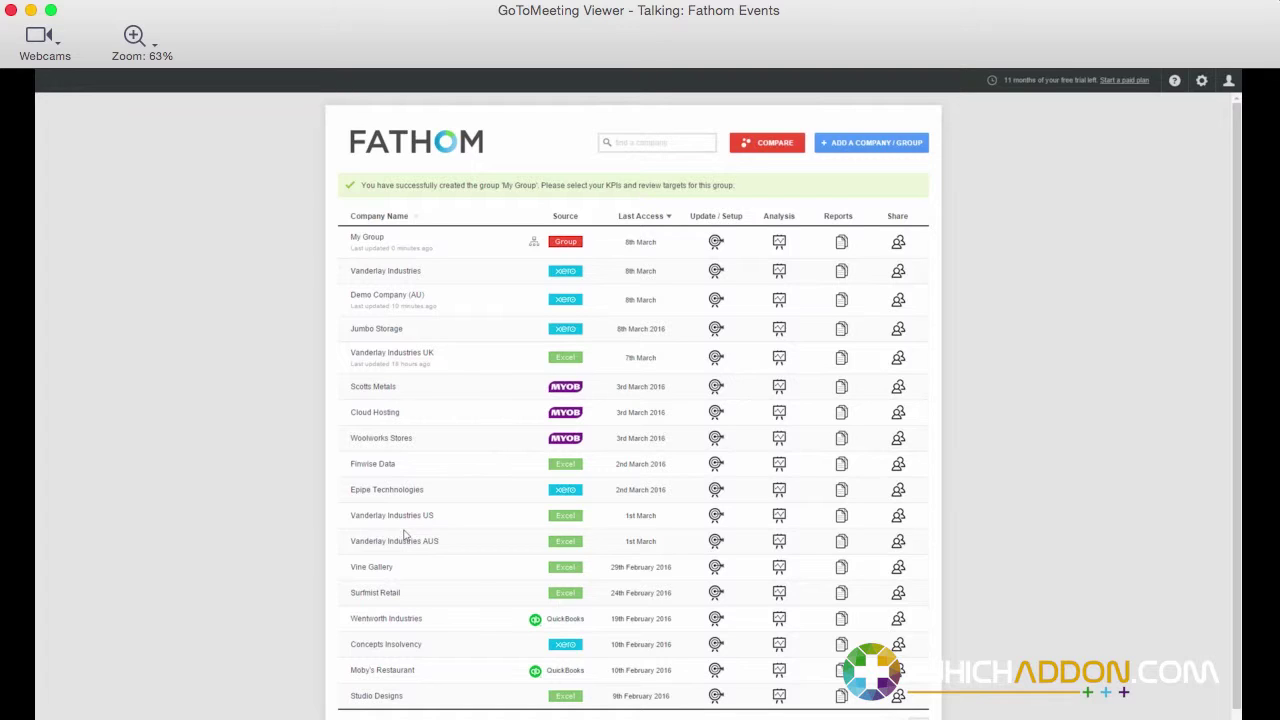
Step: Open My Group's setup and move on to its Eliminations step
{"action": "left_click", "coordinate": [715, 248]}
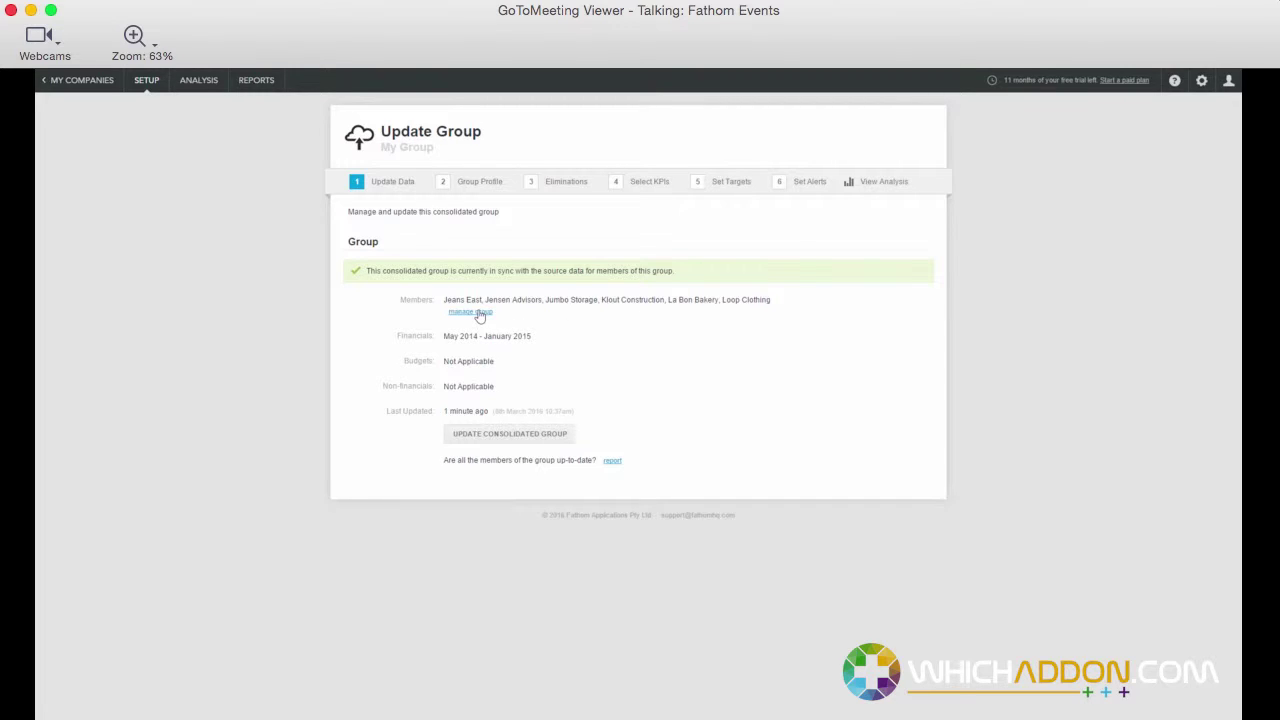
{"action": "left_click", "coordinate": [507, 434]}
Step: On the Eliminations Balance Sheet tab, eliminate Jeans East's Other Loans account and save
{"action": "left_click", "coordinate": [563, 207]}
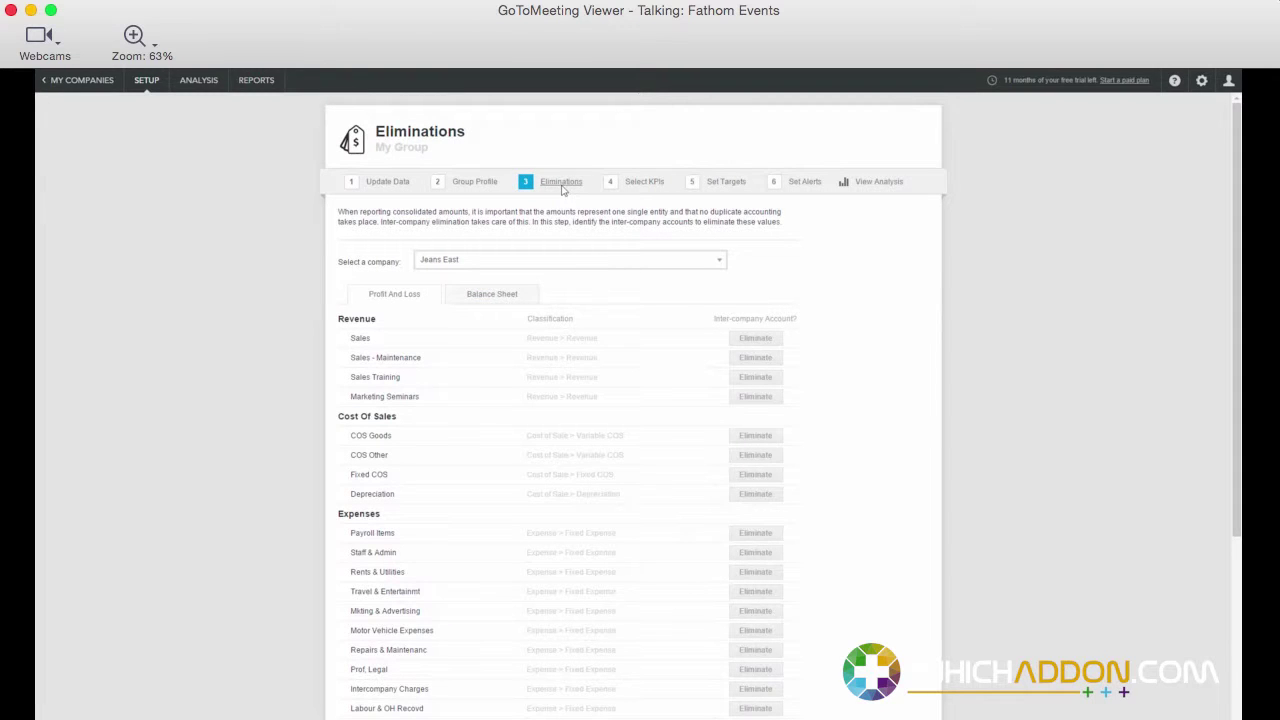
{"action": "left_click", "coordinate": [514, 295]}
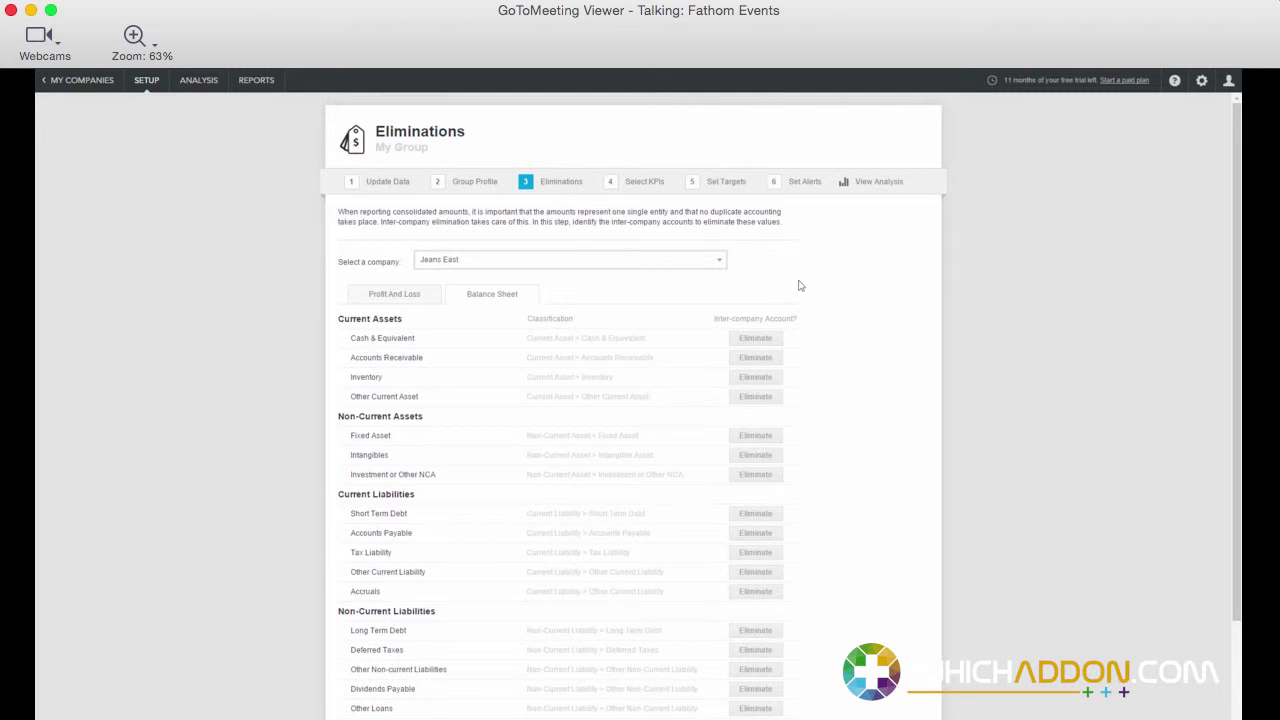
{"action": "scroll", "coordinate": [874, 360], "scroll_direction": "down", "scroll_amount": 3}
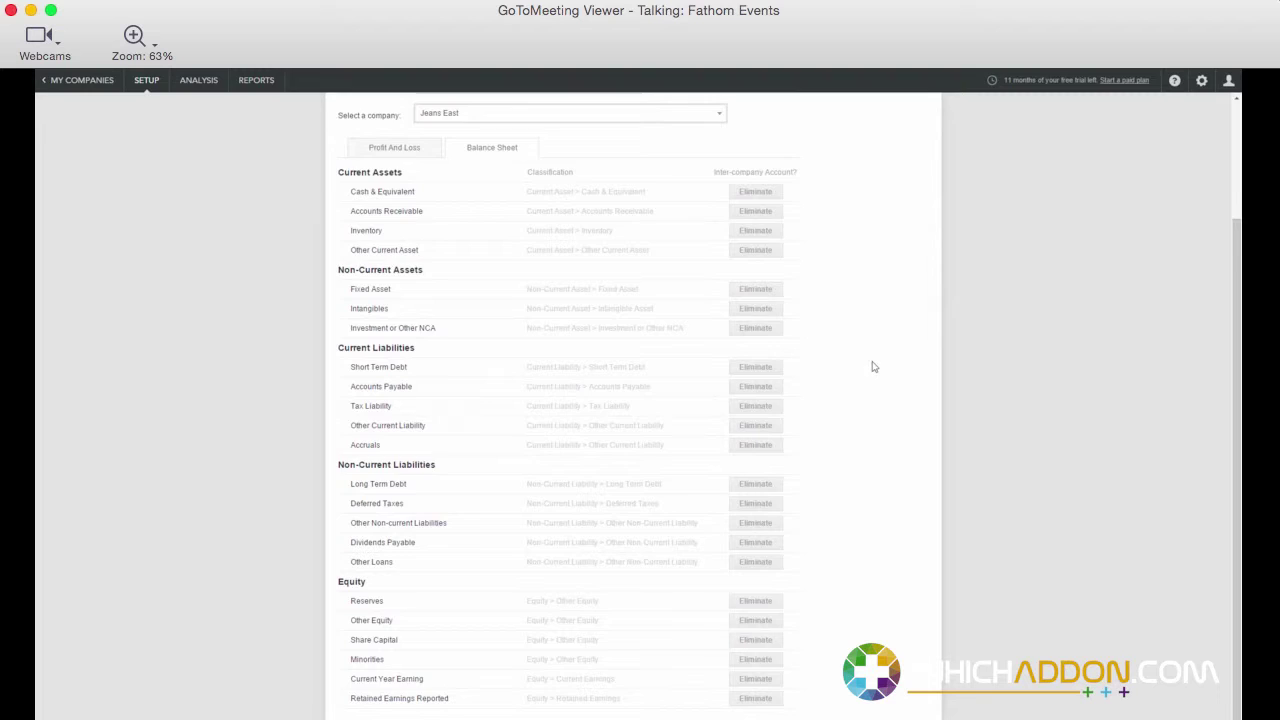
{"action": "scroll", "coordinate": [874, 367], "scroll_direction": "up", "scroll_amount": 3}
{"action": "left_click", "coordinate": [764, 707]}
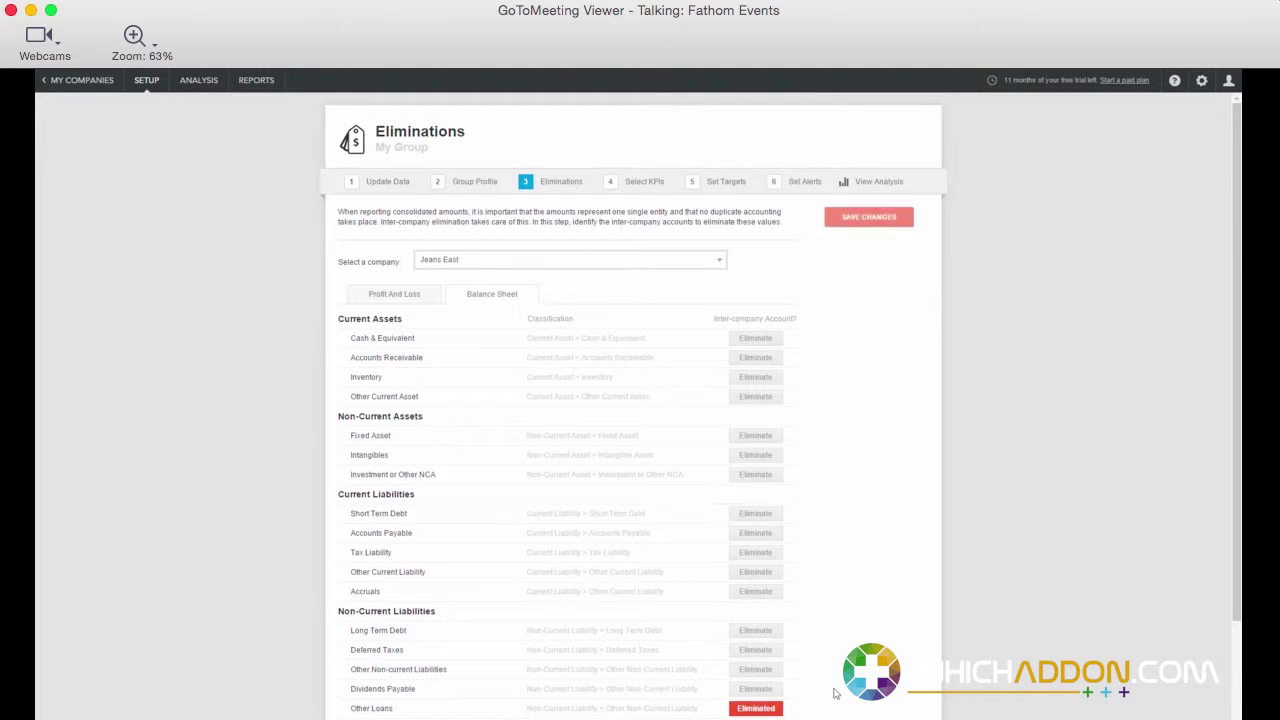
{"action": "left_click", "coordinate": [869, 222]}
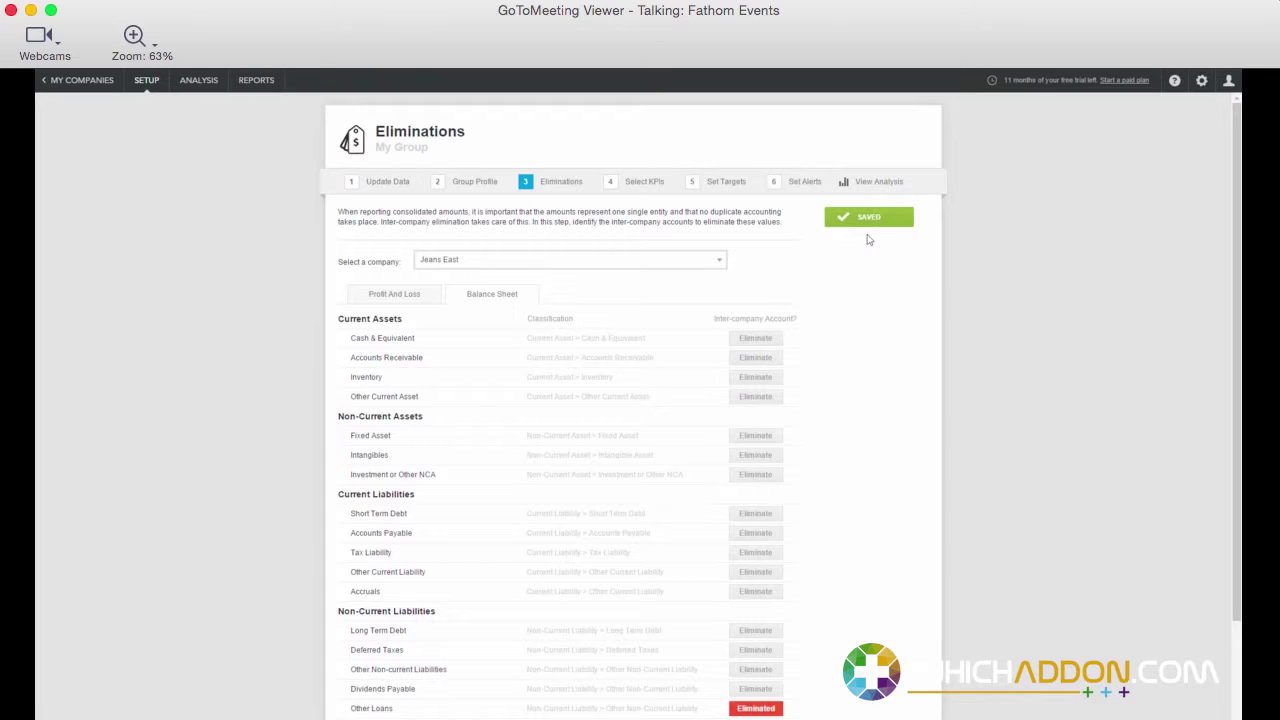
Step: Open My Group's Breakdown analysis and show Operating Profit and EBIT by member company
{"action": "left_click", "coordinate": [843, 190]}
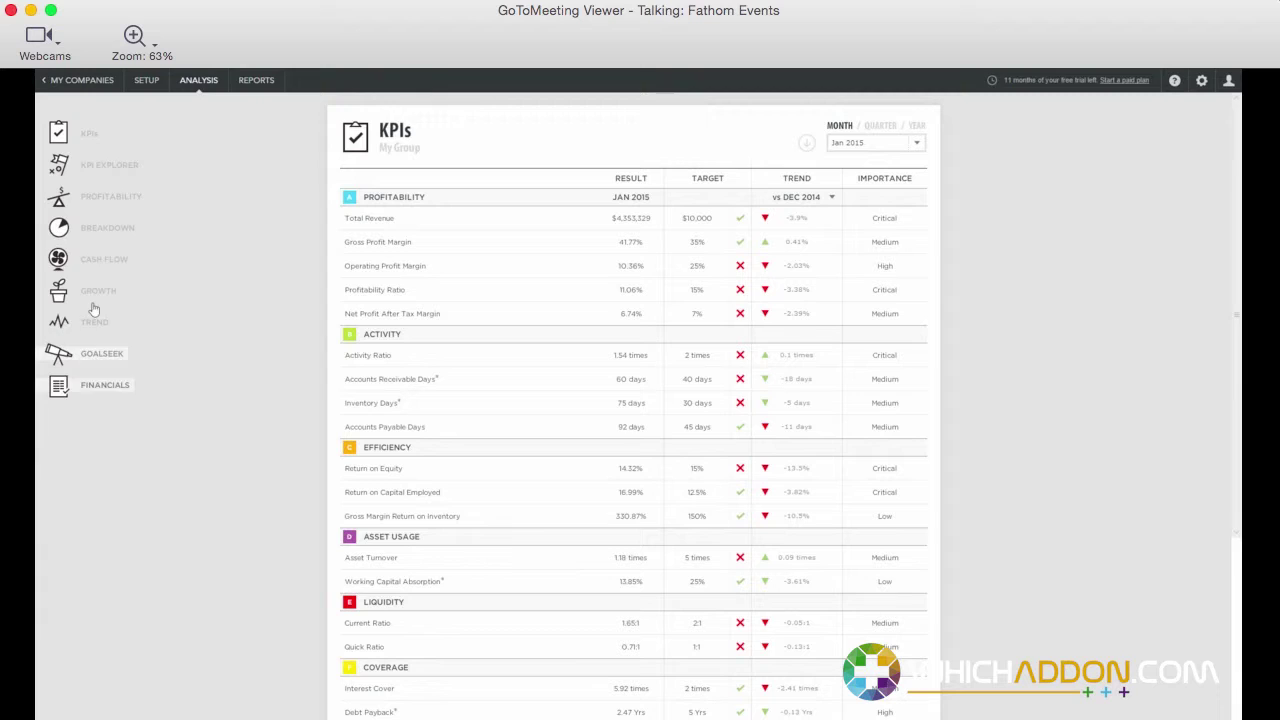
{"action": "left_click", "coordinate": [92, 229]}
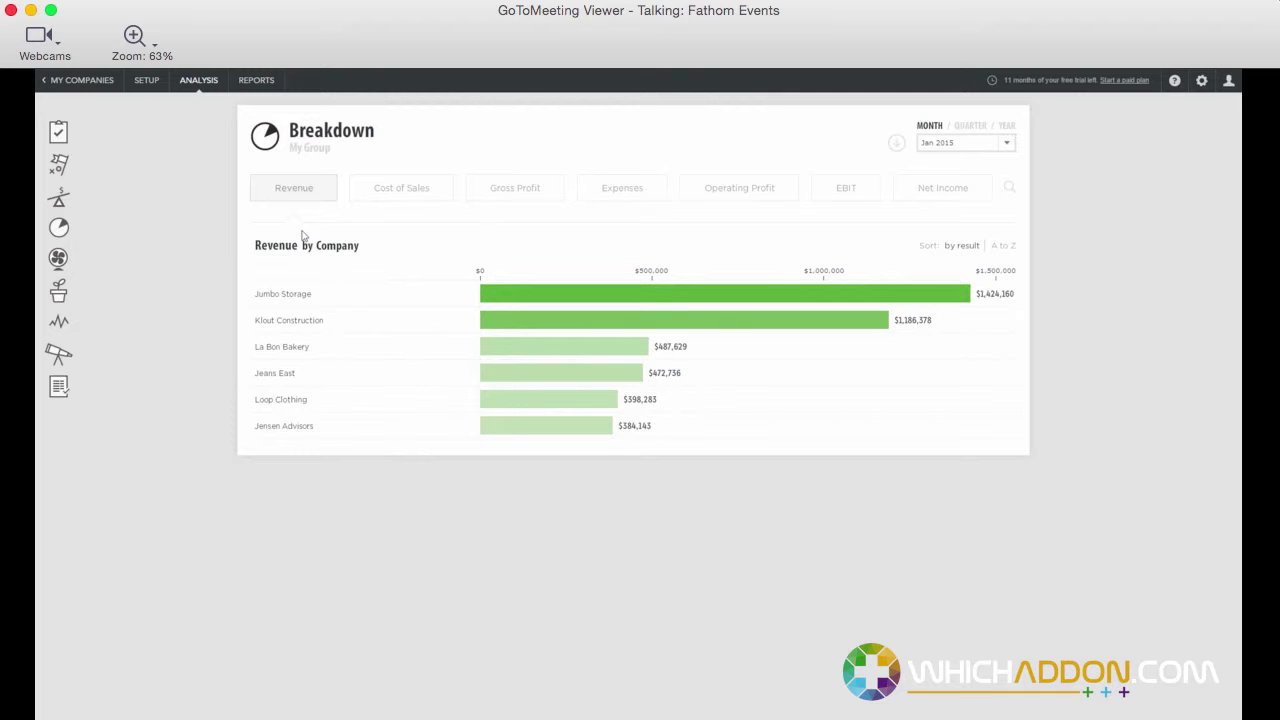
{"action": "left_click", "coordinate": [722, 196]}
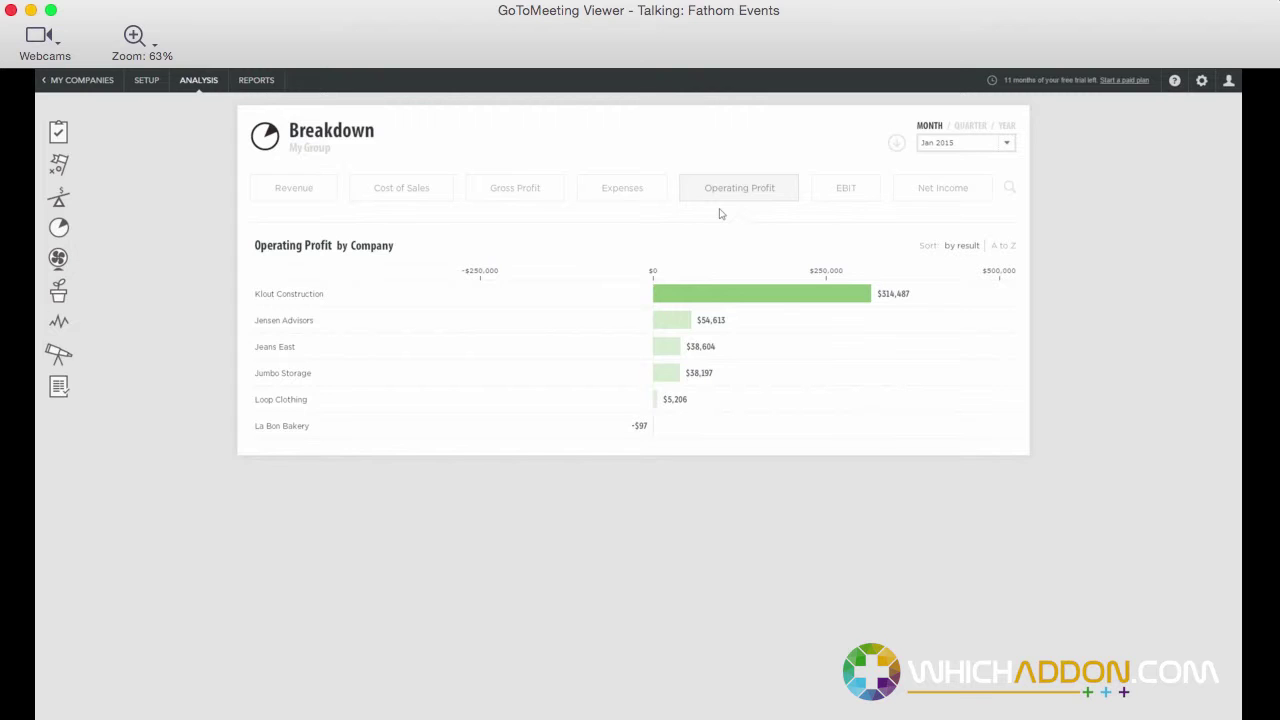
{"action": "left_click", "coordinate": [822, 190]}
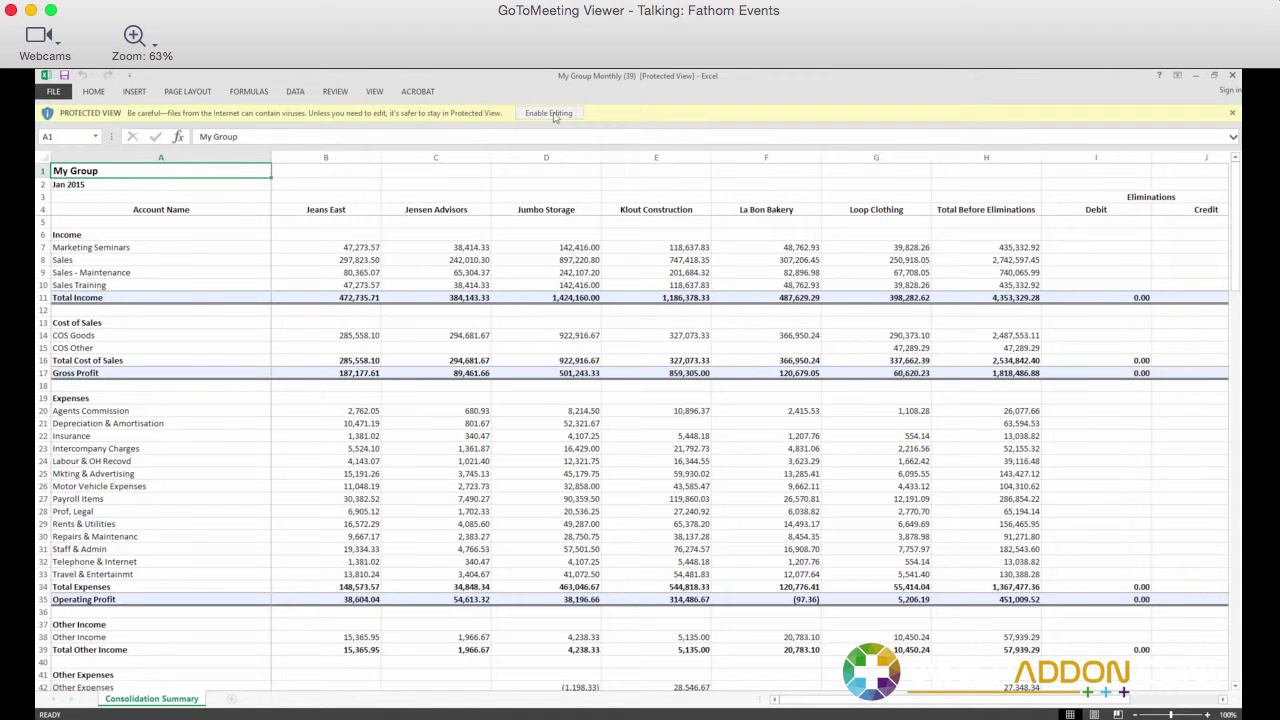
Step: Review the workbook's account, member-company and Total Before Eliminations columns, then return to My Group's KPIs
{"action": "left_click", "coordinate": [553, 113]}
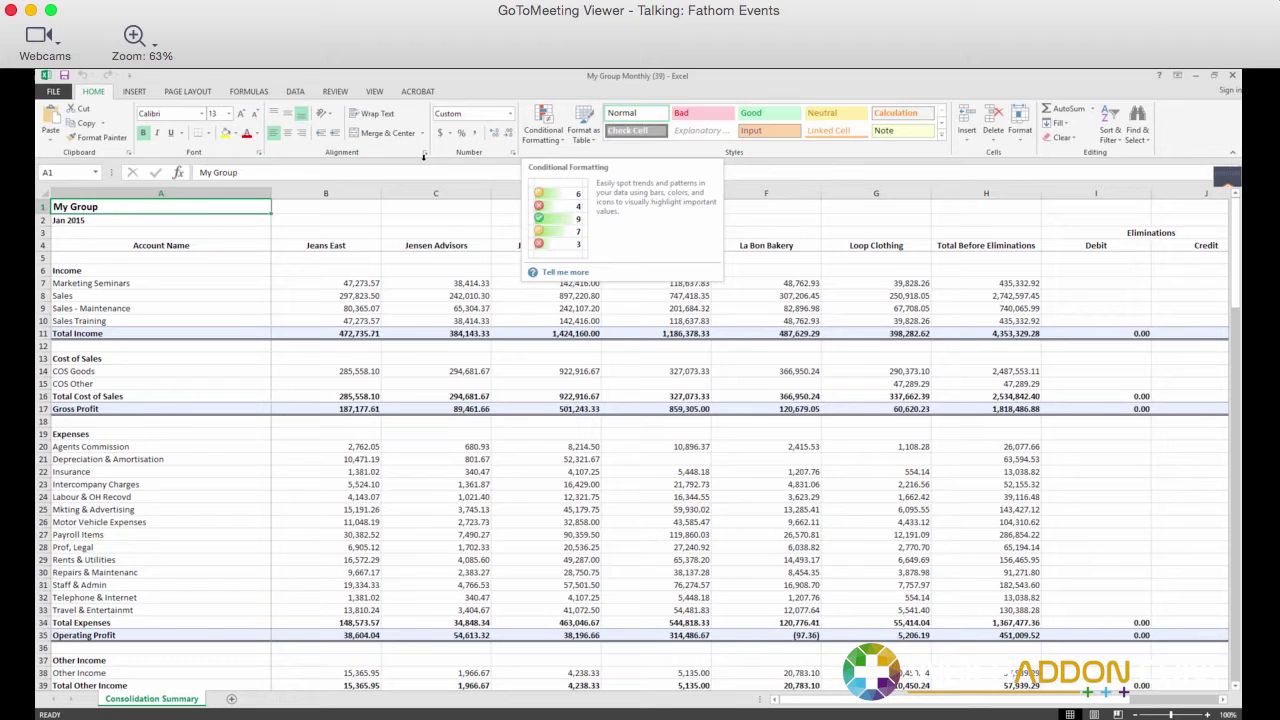
{"action": "left_click", "coordinate": [205, 203]}
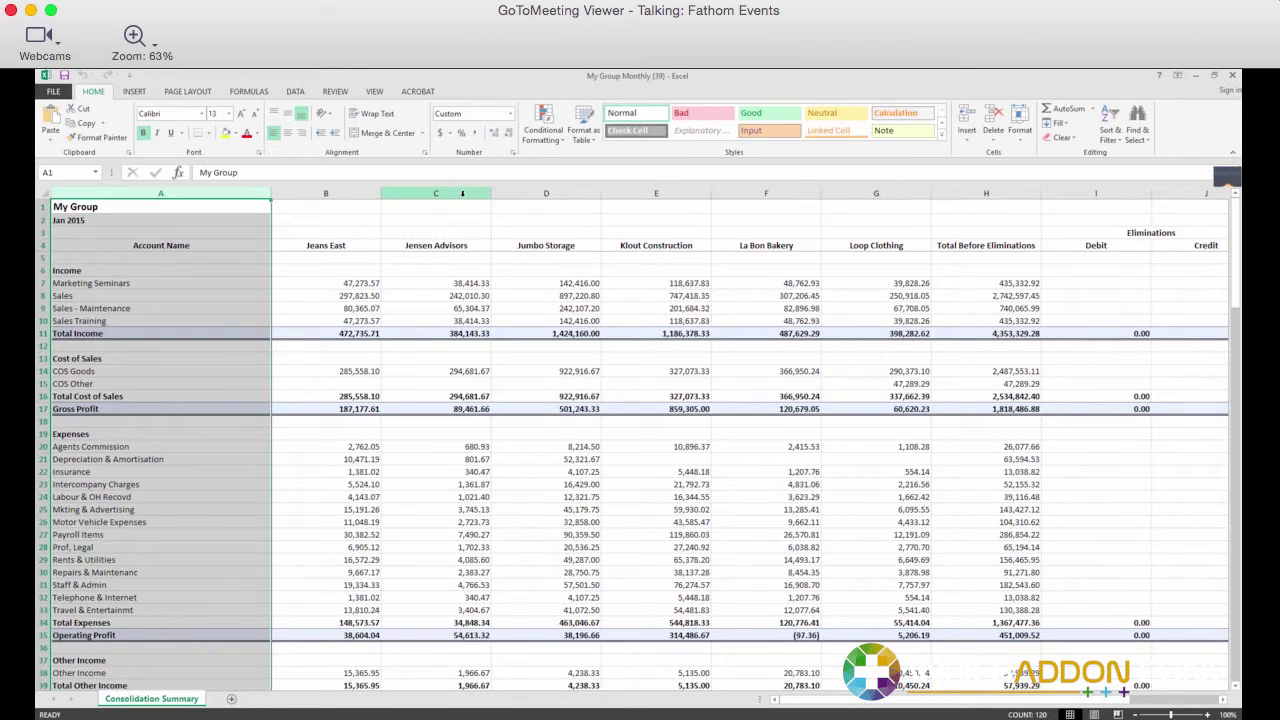
{"action": "left_click", "coordinate": [481, 192]}
{"action": "left_click", "coordinate": [560, 193]}
{"action": "left_click", "coordinate": [660, 193]}
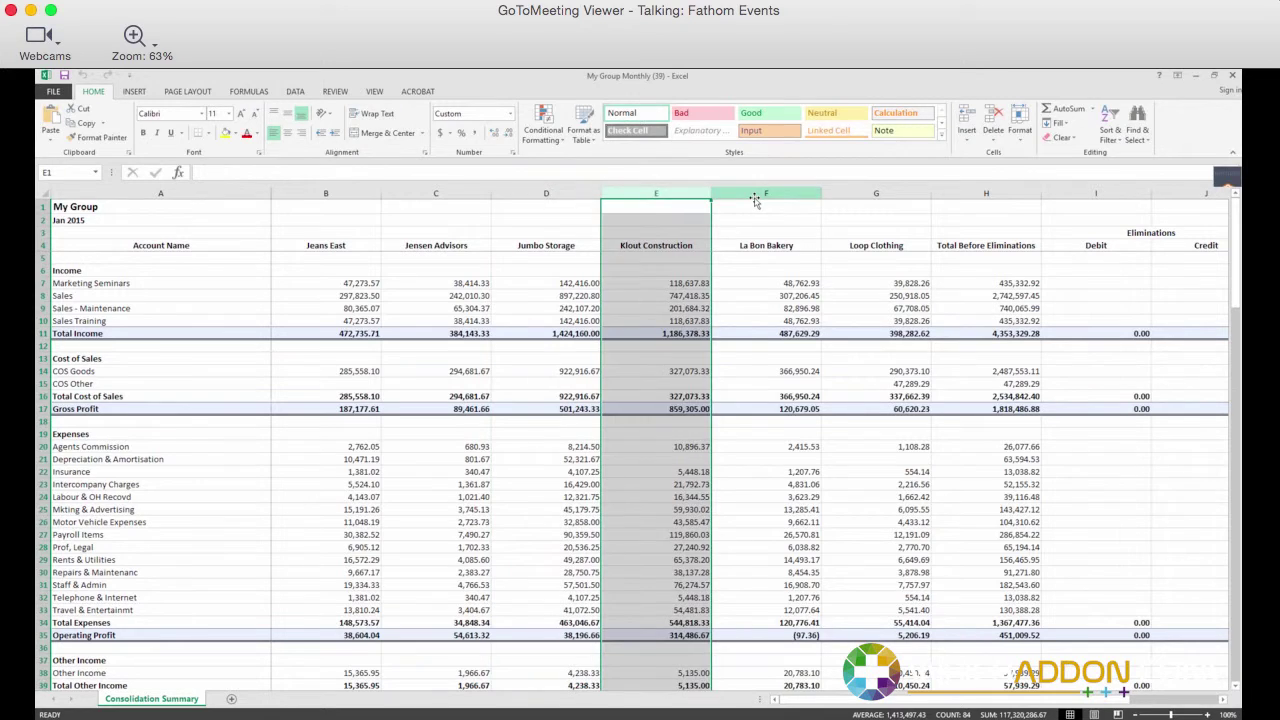
{"action": "left_click", "coordinate": [766, 193]}
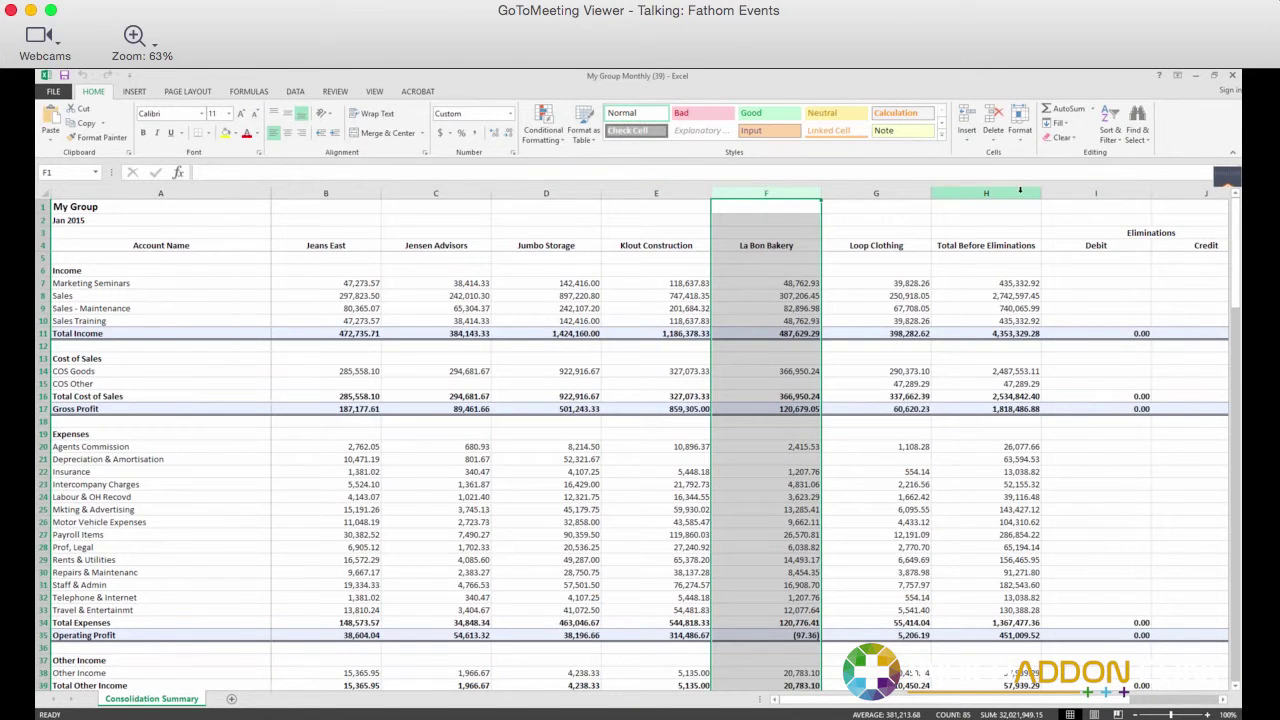
{"action": "left_click", "coordinate": [1020, 190]}
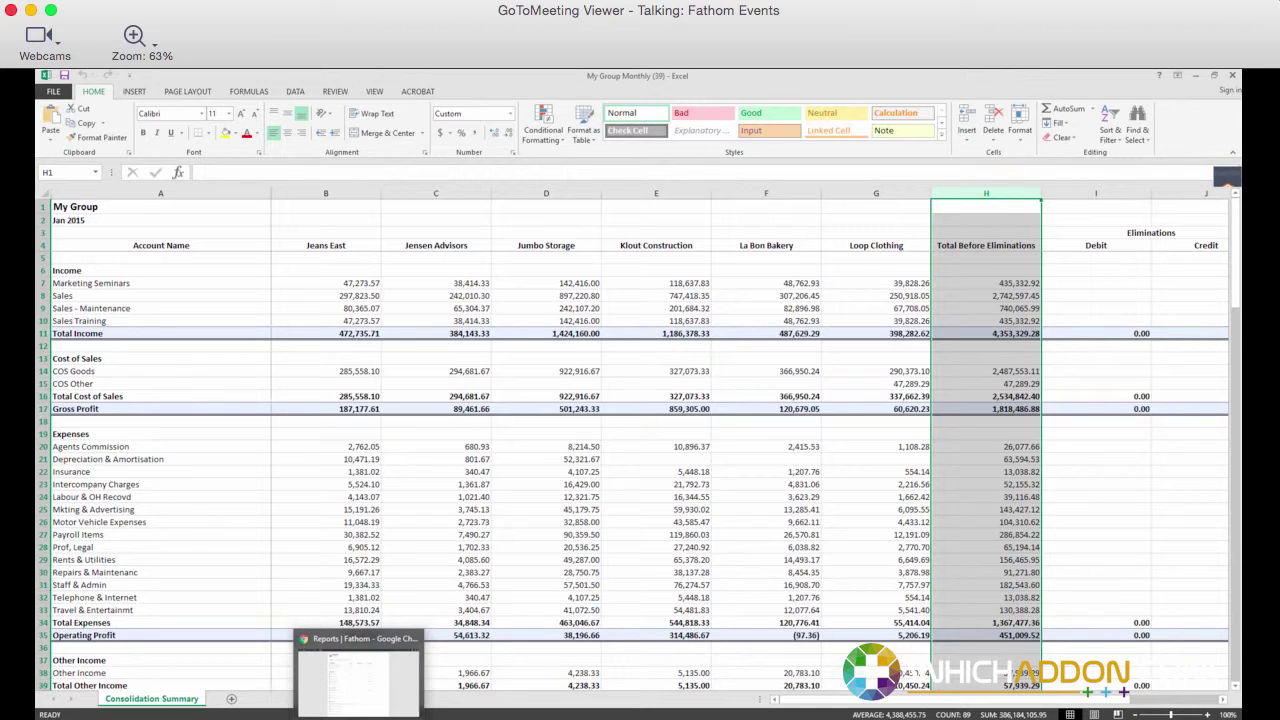
{"action": "left_click", "coordinate": [360, 665]}
{"action": "left_click", "coordinate": [198, 81]}
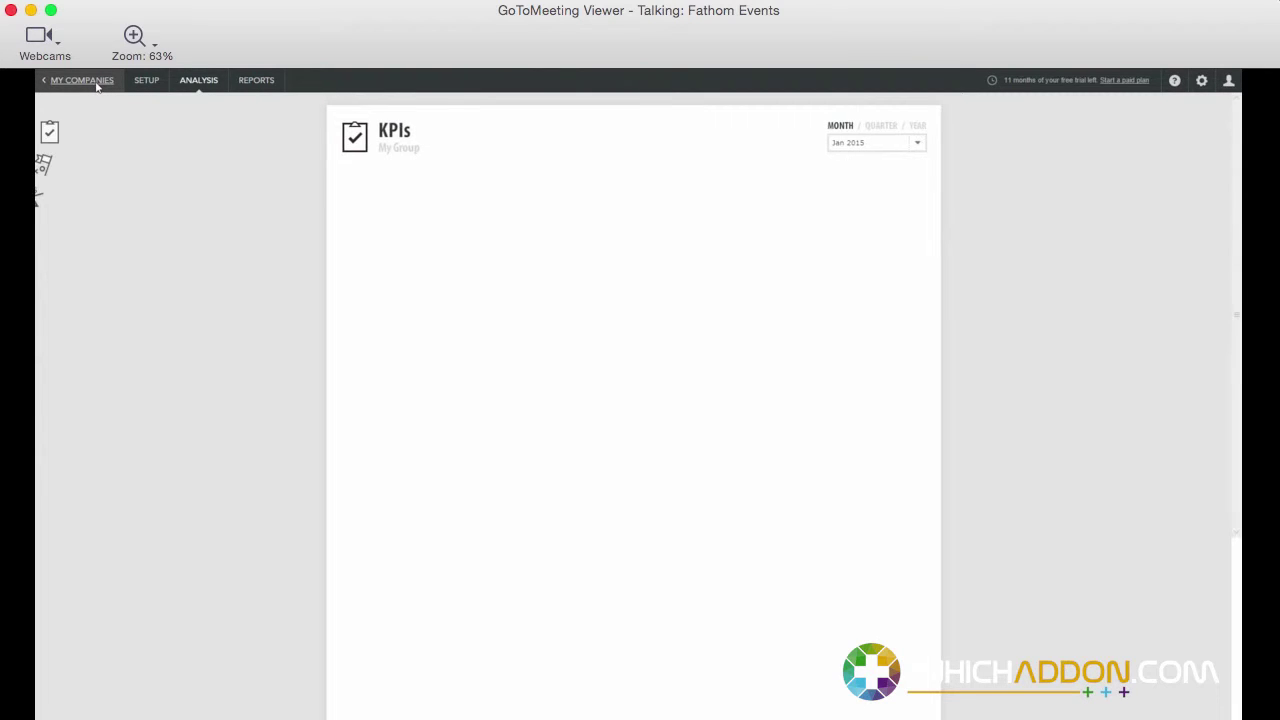
Step: Go back to My Companies and open the Compare view of client revenue
{"action": "left_click", "coordinate": [97, 82]}
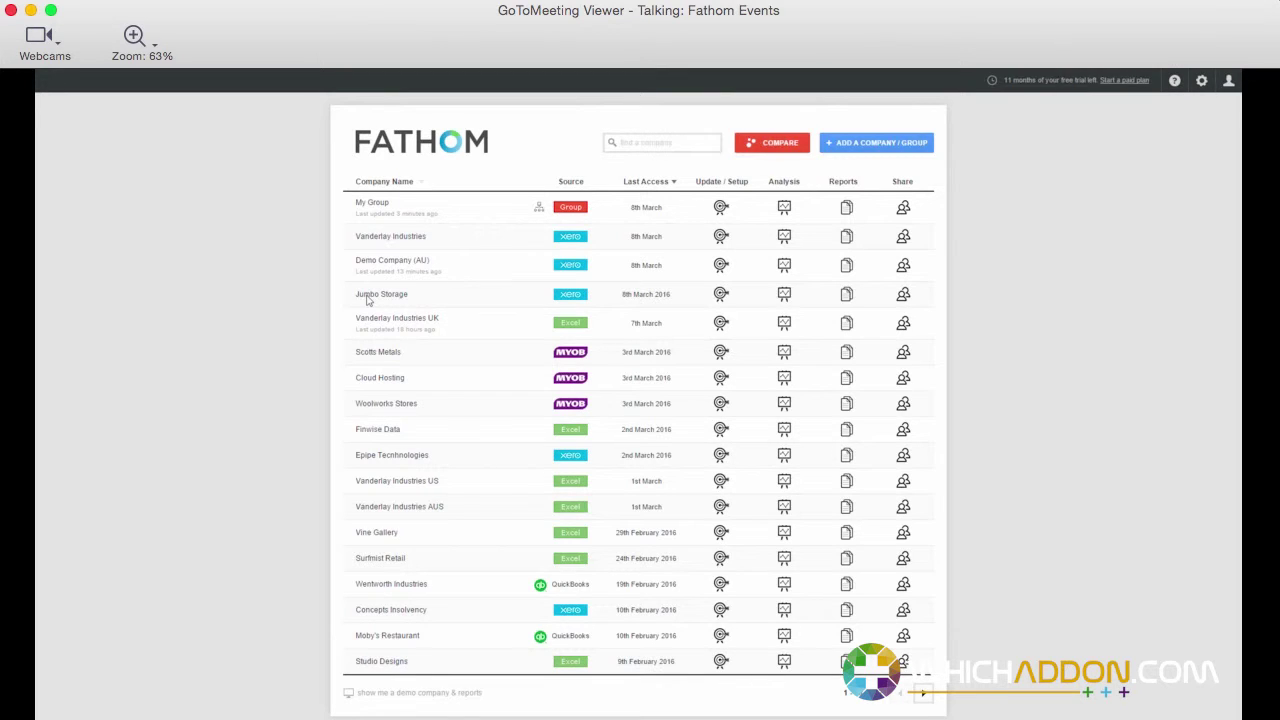
{"action": "left_click", "coordinate": [780, 145]}
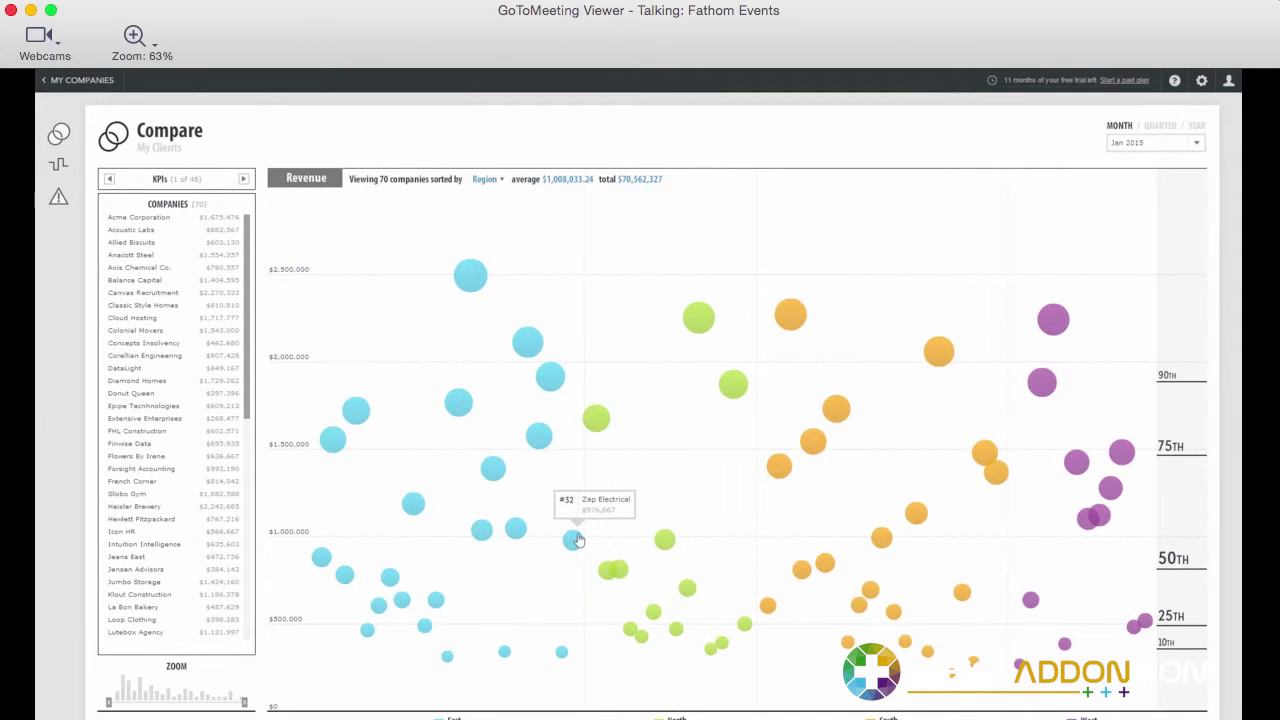
Step: Mark Zap Electrical and Balance Capital, try industry, location and revenue ordering, and highlight the top 20
{"action": "left_click", "coordinate": [574, 540]}
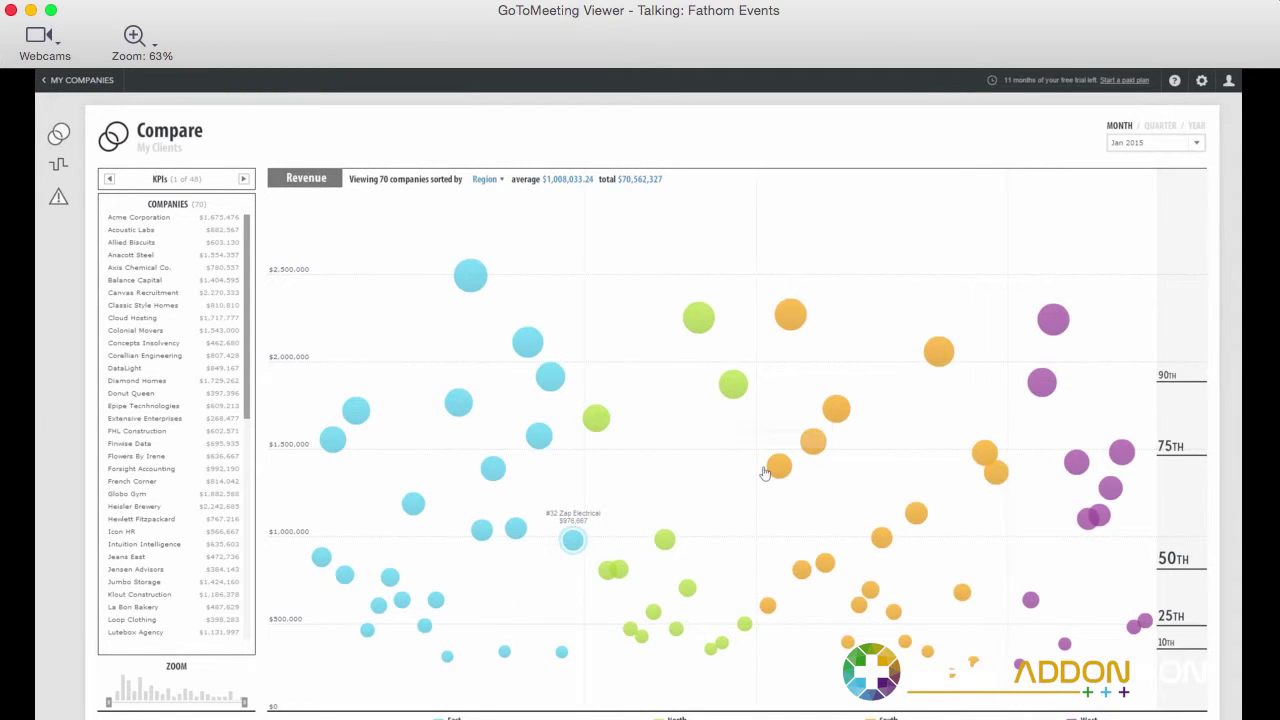
{"action": "left_click", "coordinate": [778, 466]}
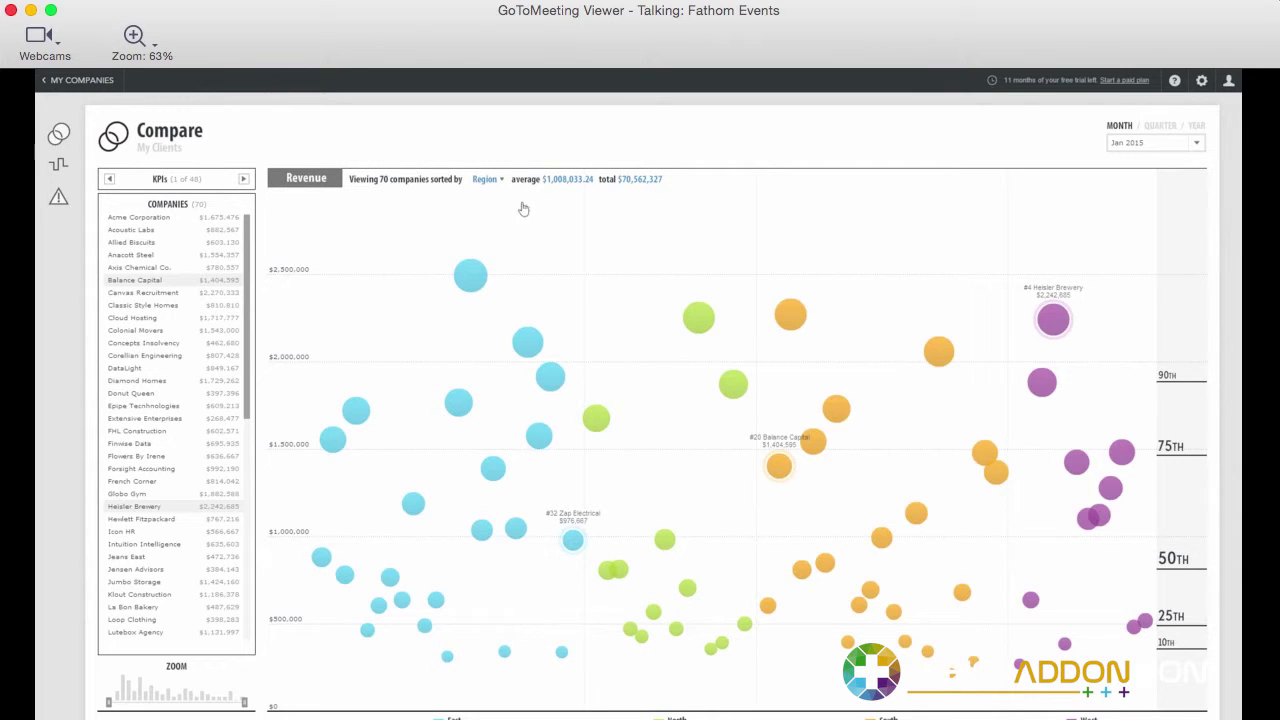
{"action": "left_click", "coordinate": [487, 179]}
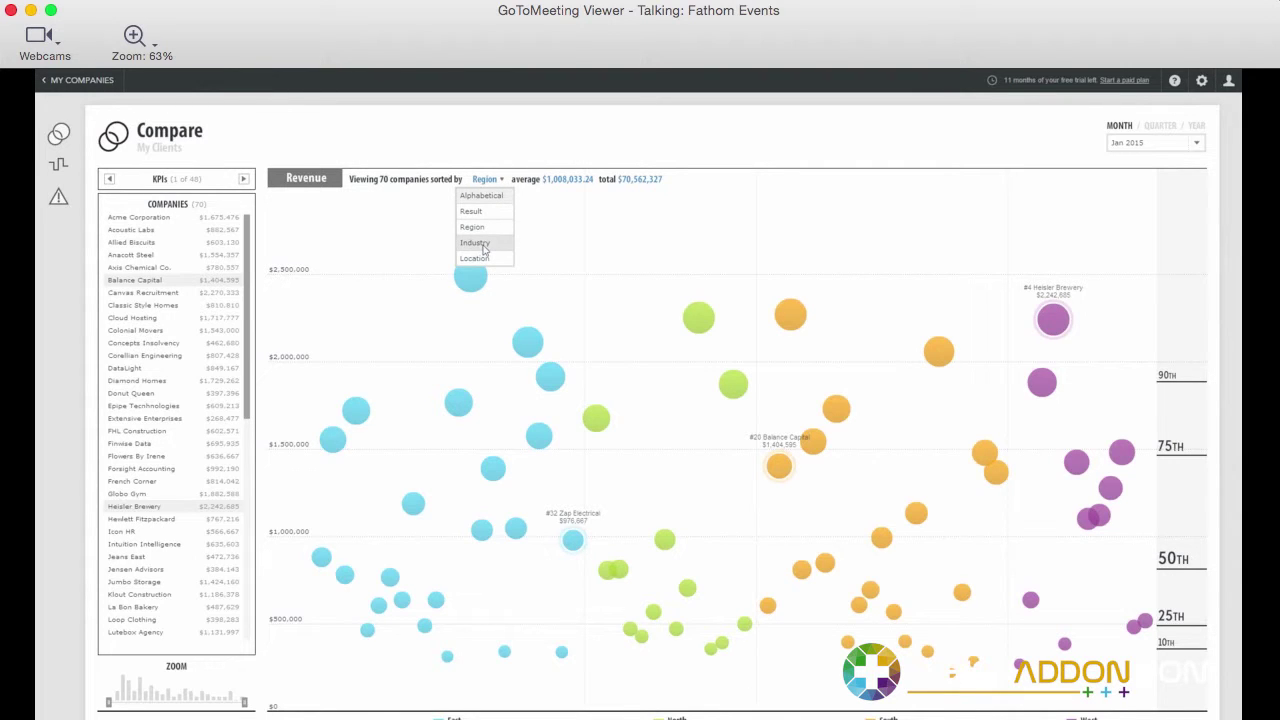
{"action": "left_click", "coordinate": [497, 243]}
{"action": "left_click", "coordinate": [500, 258]}
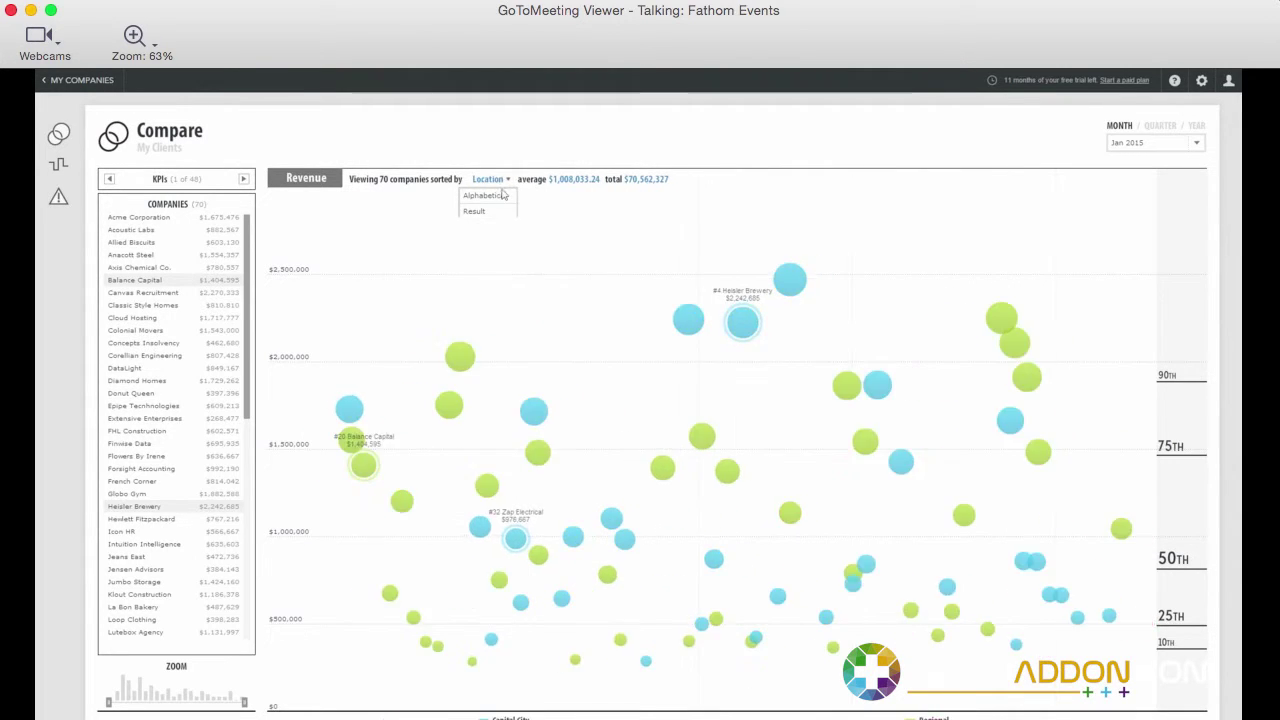
{"action": "left_click", "coordinate": [491, 217]}
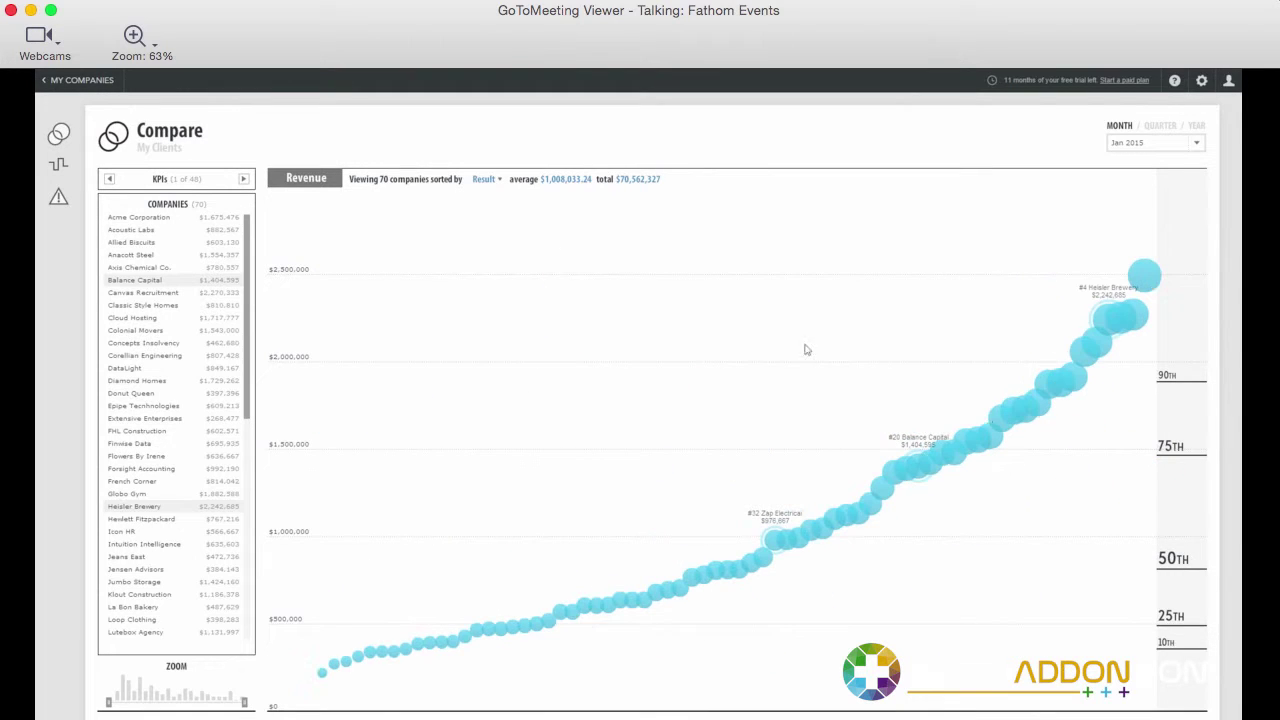
{"action": "left_click_drag", "start_coordinate": [1145, 454], "coordinate": [837, 244]}
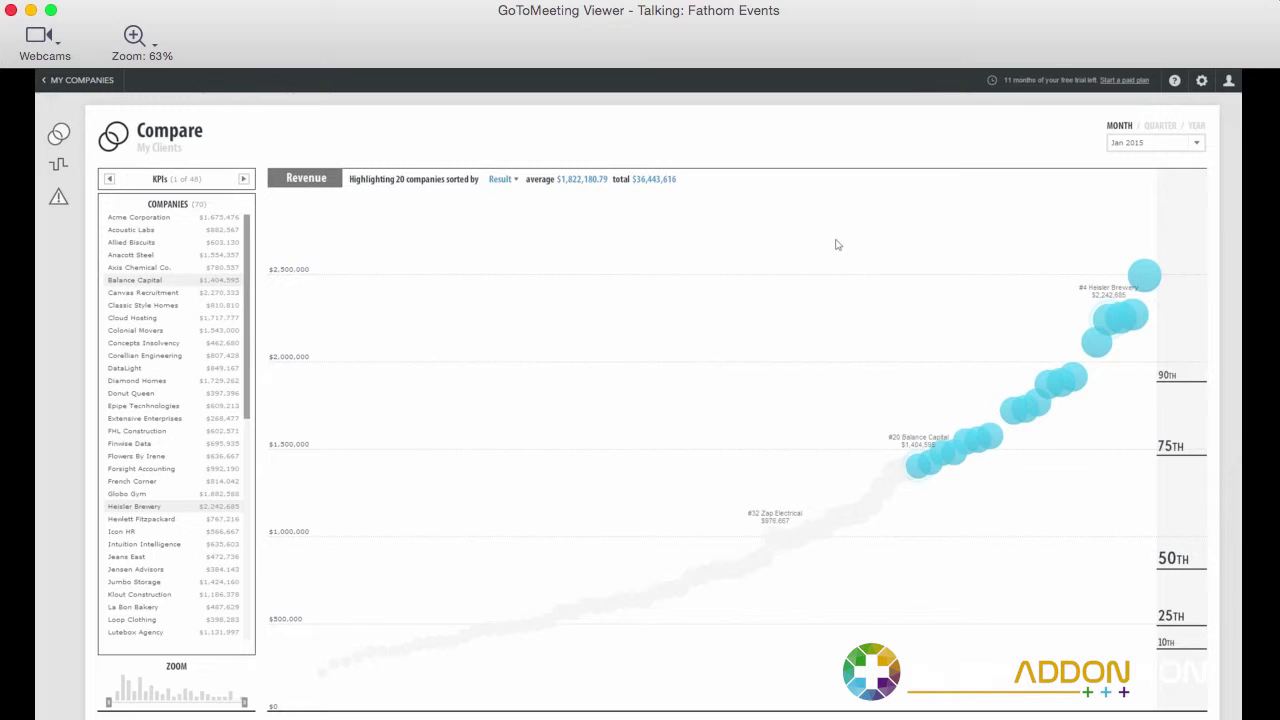
Step: Compare clients on Op. Profit %, grouped by region, for Dec 2014
{"action": "left_click", "coordinate": [178, 186]}
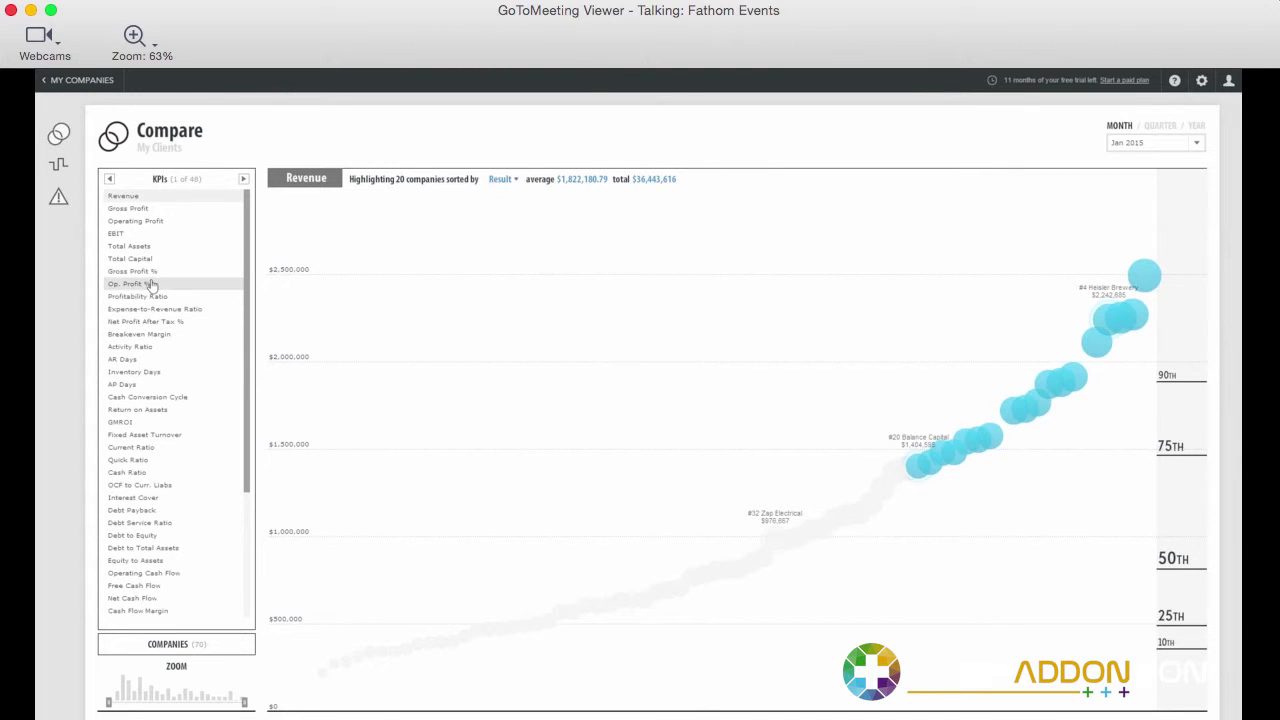
{"action": "left_click", "coordinate": [152, 284]}
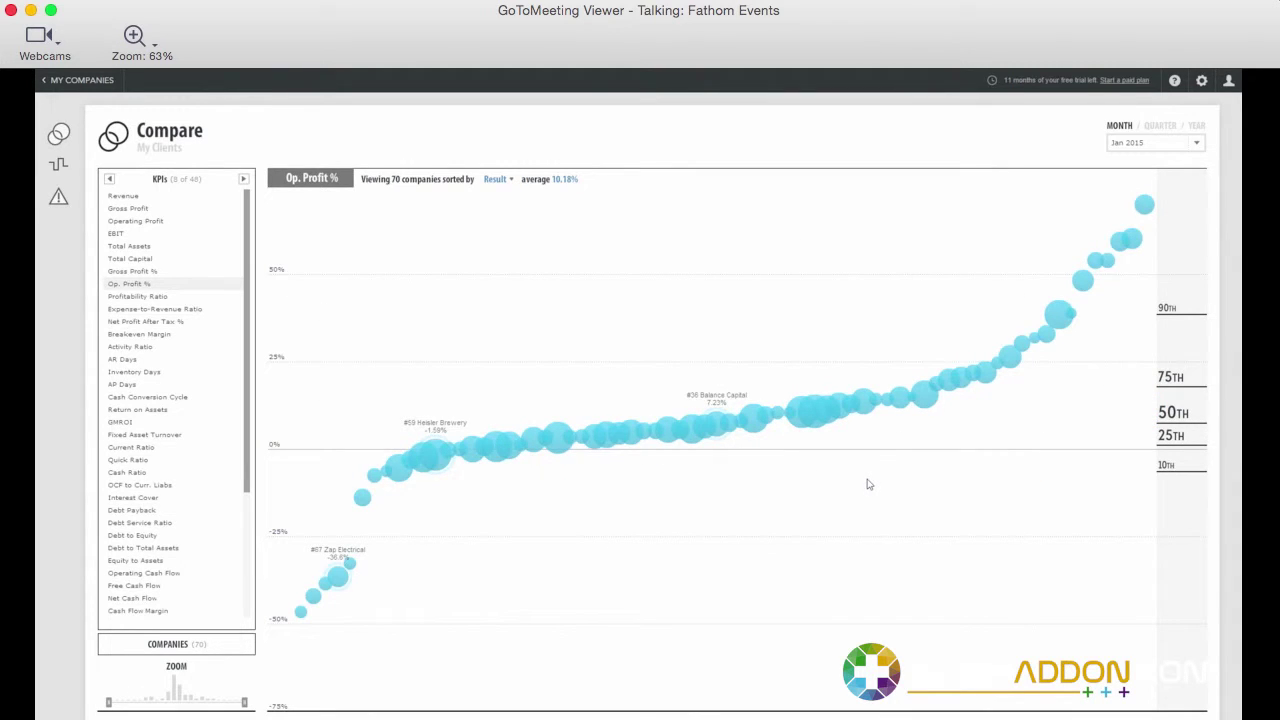
{"action": "left_click", "coordinate": [496, 180]}
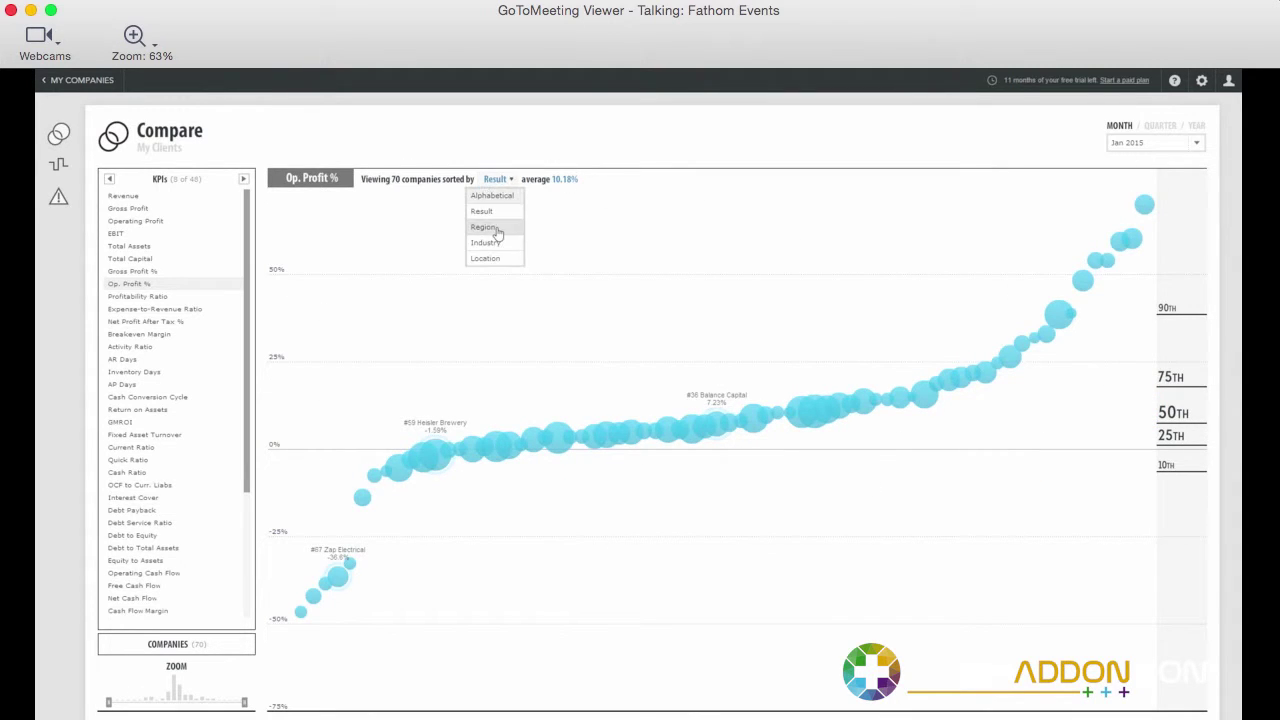
{"action": "left_click", "coordinate": [485, 227]}
{"action": "left_click", "coordinate": [1150, 143]}
{"action": "left_click", "coordinate": [1130, 286]}
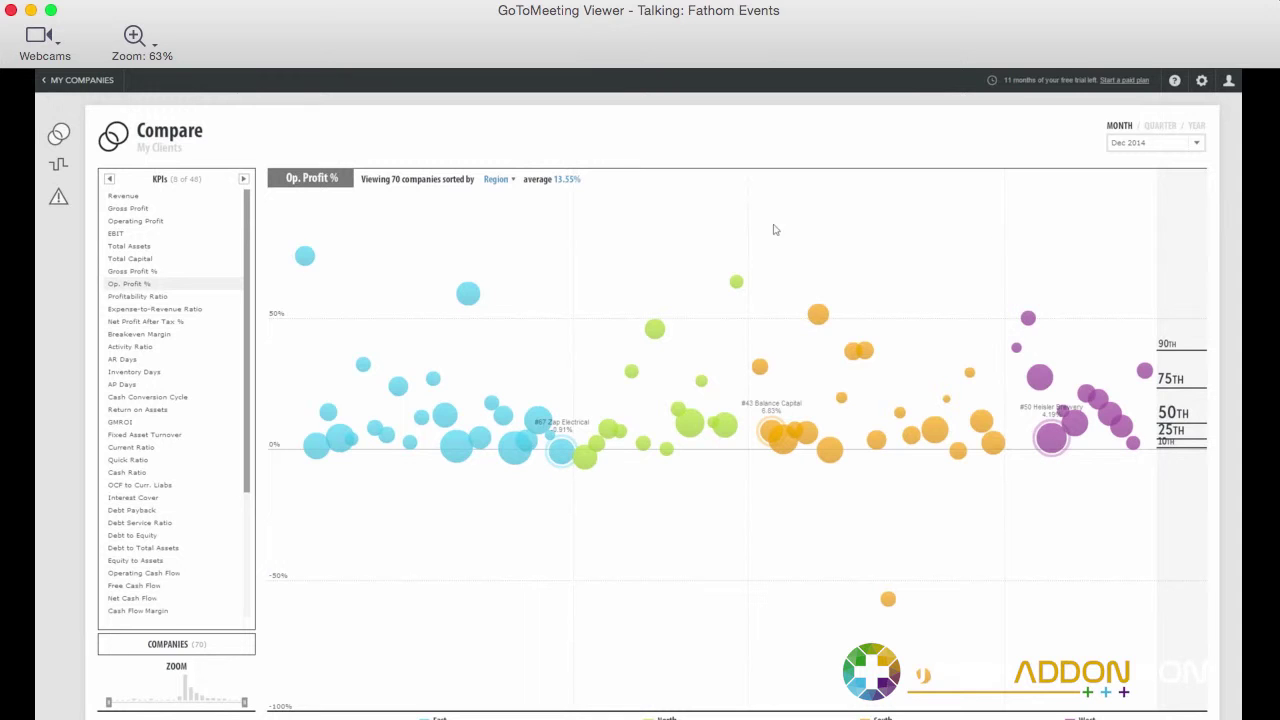
Step: Show Acme Corporation and Canvas Recruitment KPI rankings, then view Dec 2014 alerts for all 70 clients
{"action": "left_click", "coordinate": [72, 167]}
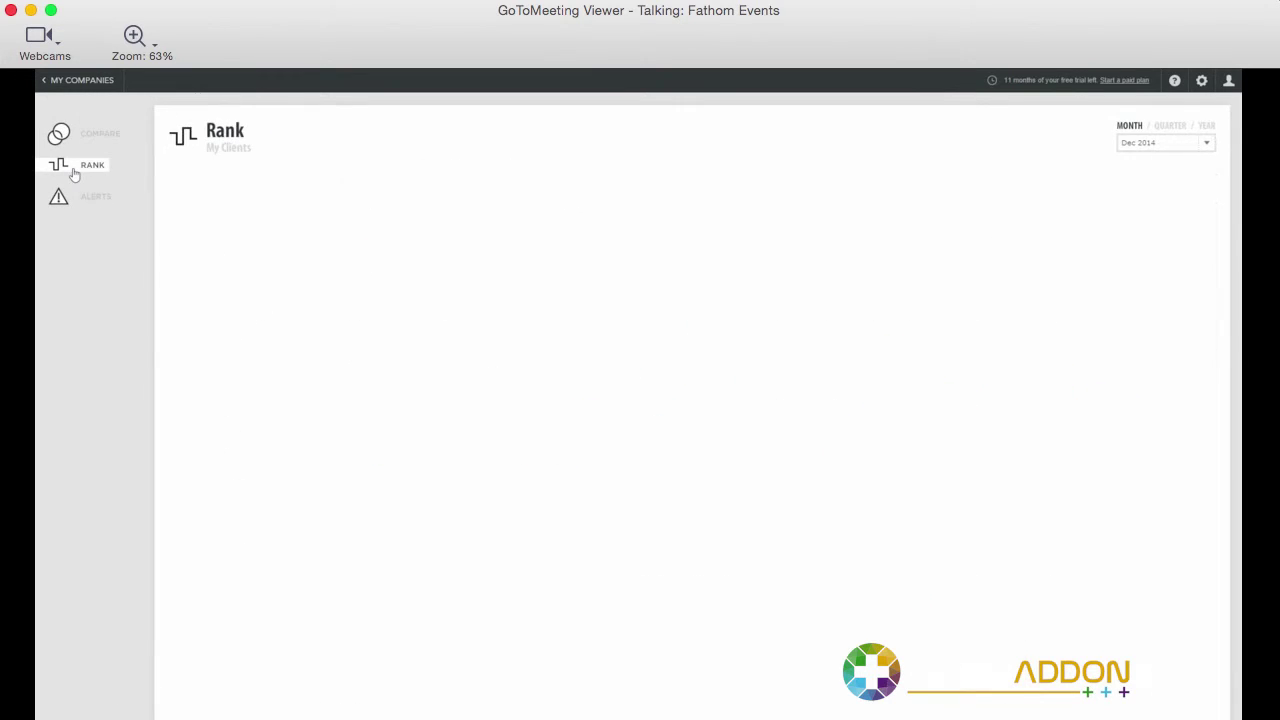
{"action": "left_click", "coordinate": [168, 232]}
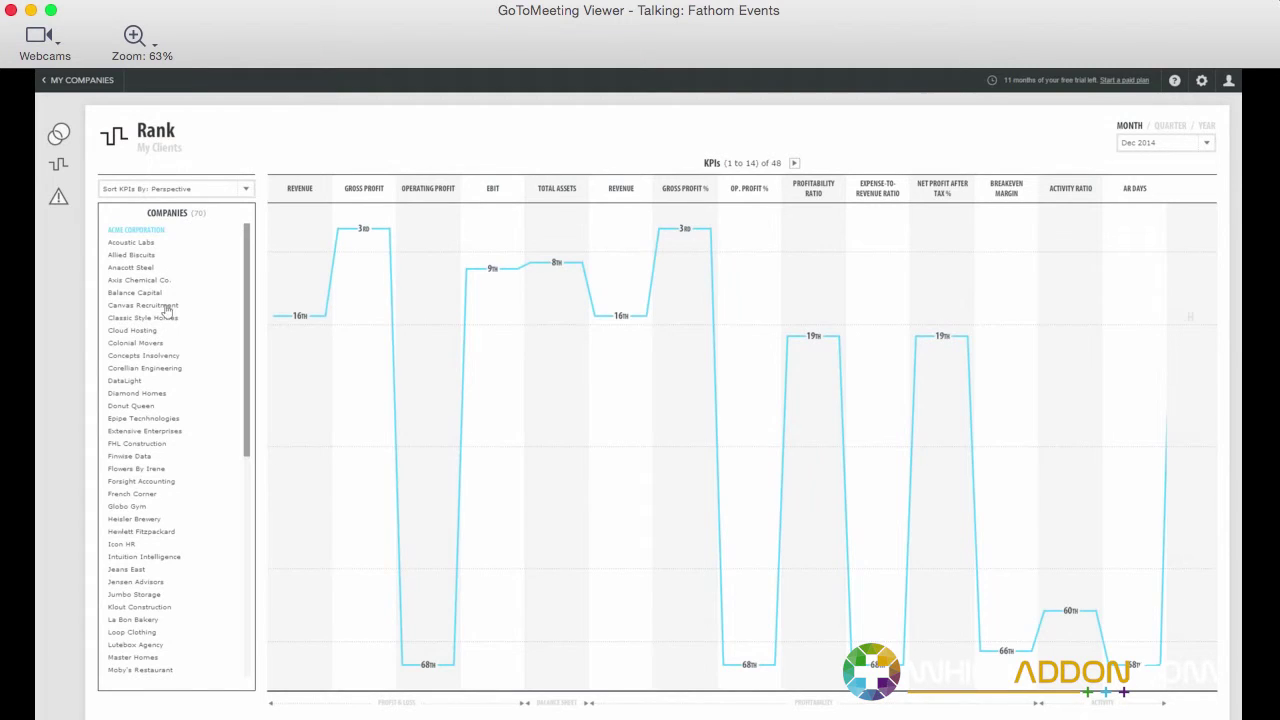
{"action": "left_click", "coordinate": [165, 306]}
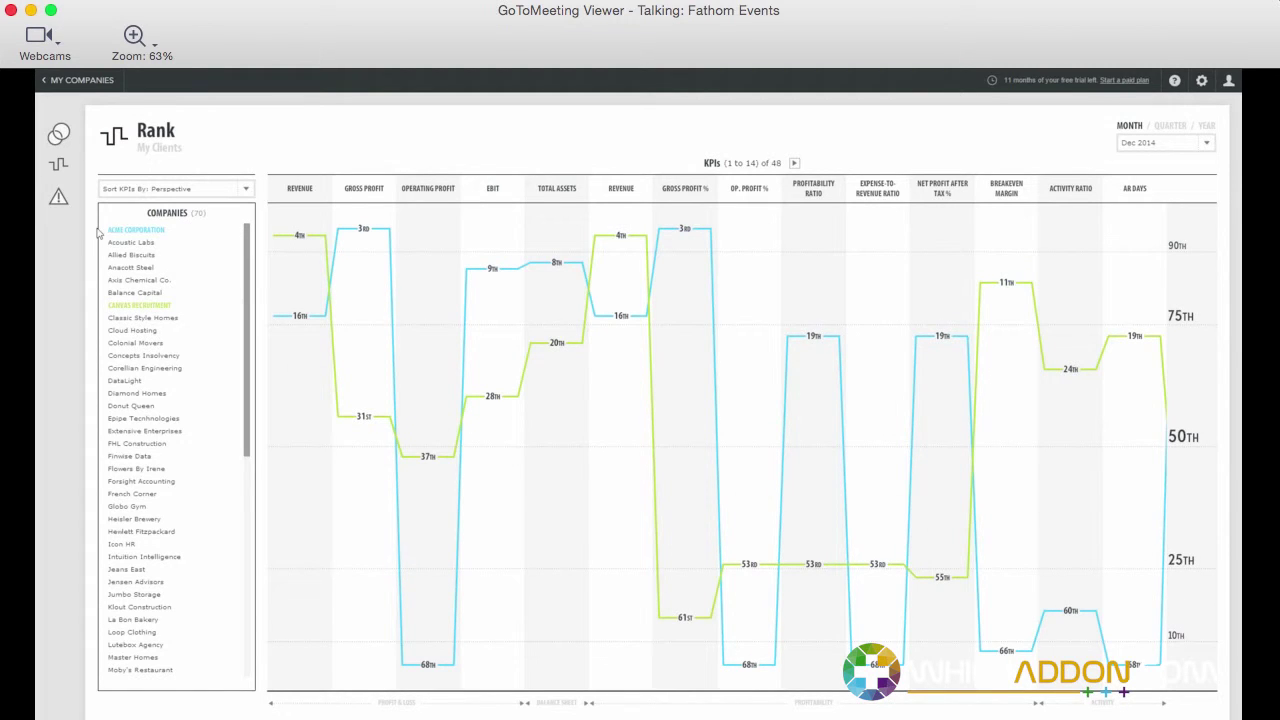
{"action": "left_click", "coordinate": [58, 198]}
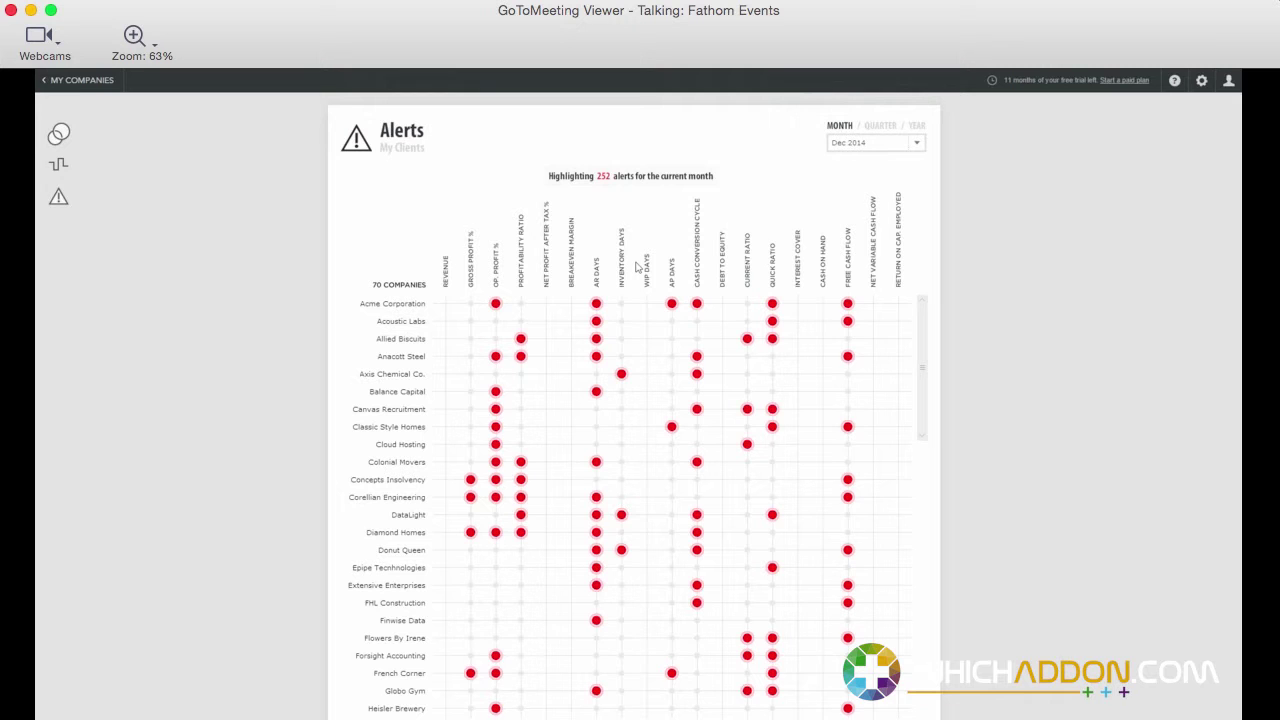
Step: Scroll to Jumbo Storage and open its AR Days alert: 63 days versus a 40-day target
{"action": "scroll", "coordinate": [725, 357], "scroll_direction": "down", "scroll_amount": 2}
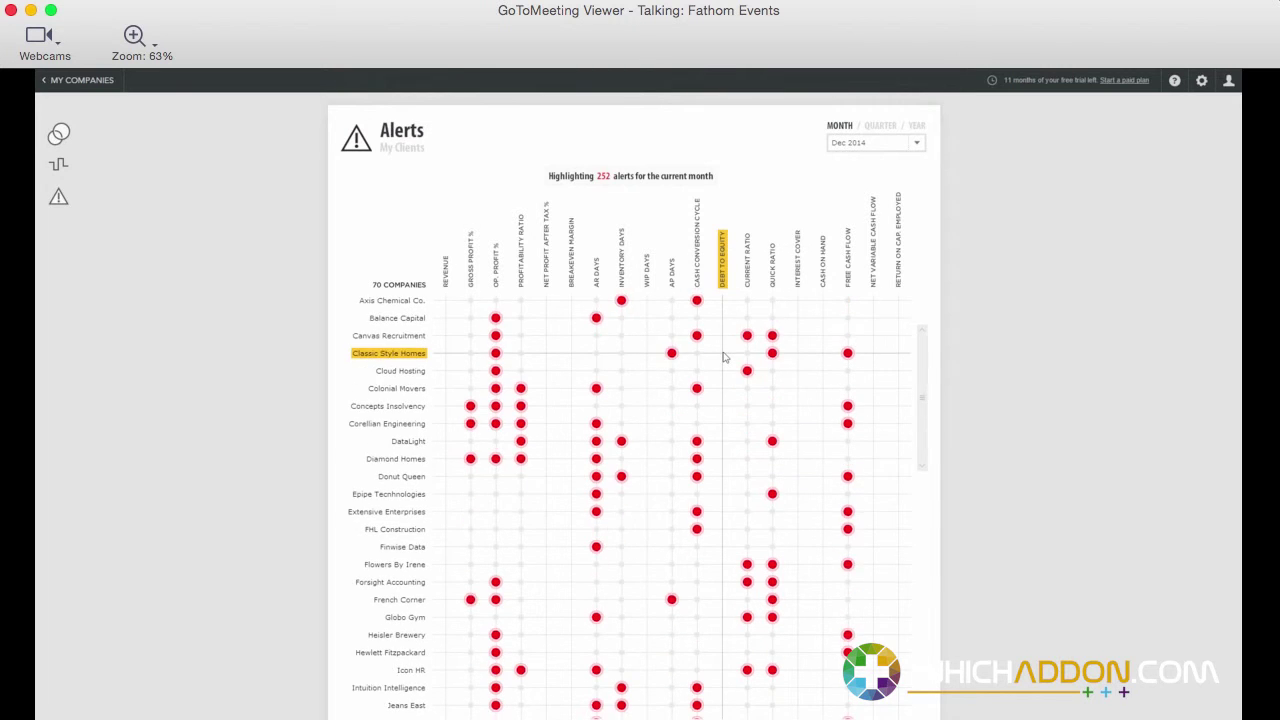
{"action": "scroll", "coordinate": [725, 357], "scroll_direction": "down", "scroll_amount": 3}
{"action": "scroll", "coordinate": [725, 357], "scroll_direction": "down", "scroll_amount": 1}
{"action": "scroll", "coordinate": [725, 357], "scroll_direction": "down", "scroll_amount": 3}
{"action": "scroll", "coordinate": [725, 357], "scroll_direction": "down", "scroll_amount": 2}
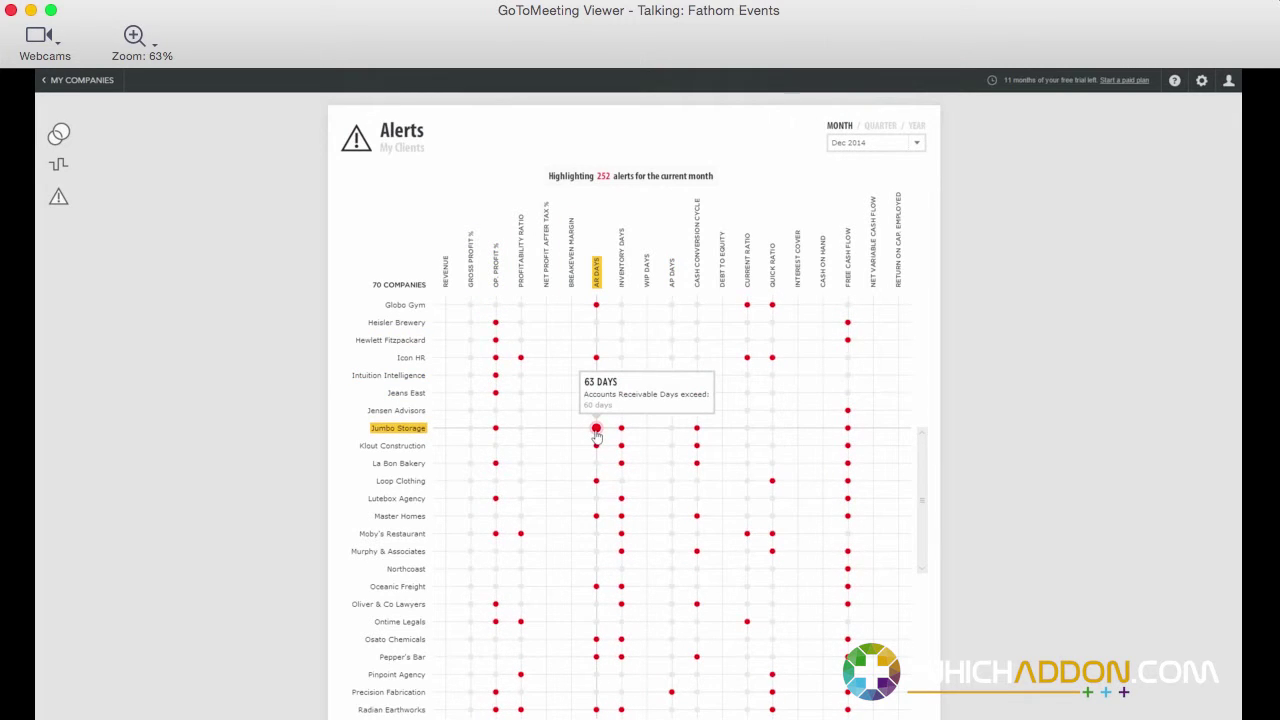
{"action": "left_click", "coordinate": [596, 429]}
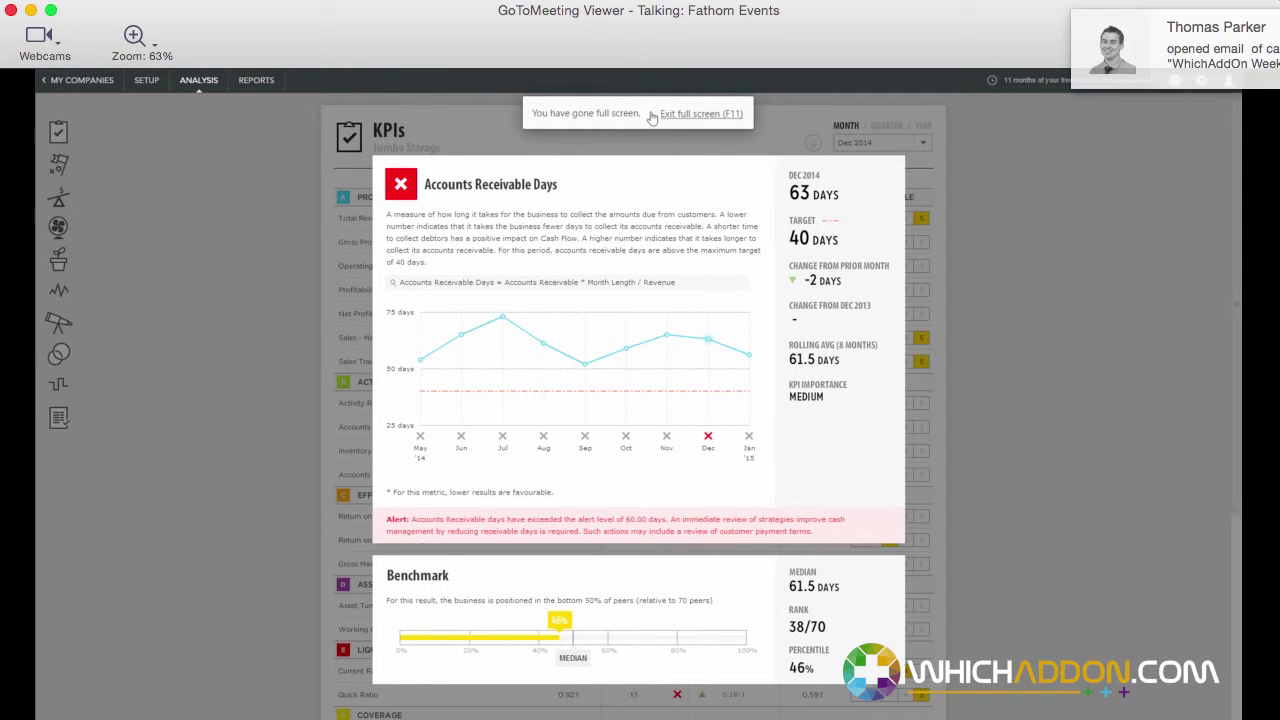
Step: Go back to My Companies, with Jumbo Storage listed first, and make Chrome full screen
{"action": "left_click", "coordinate": [652, 118]}
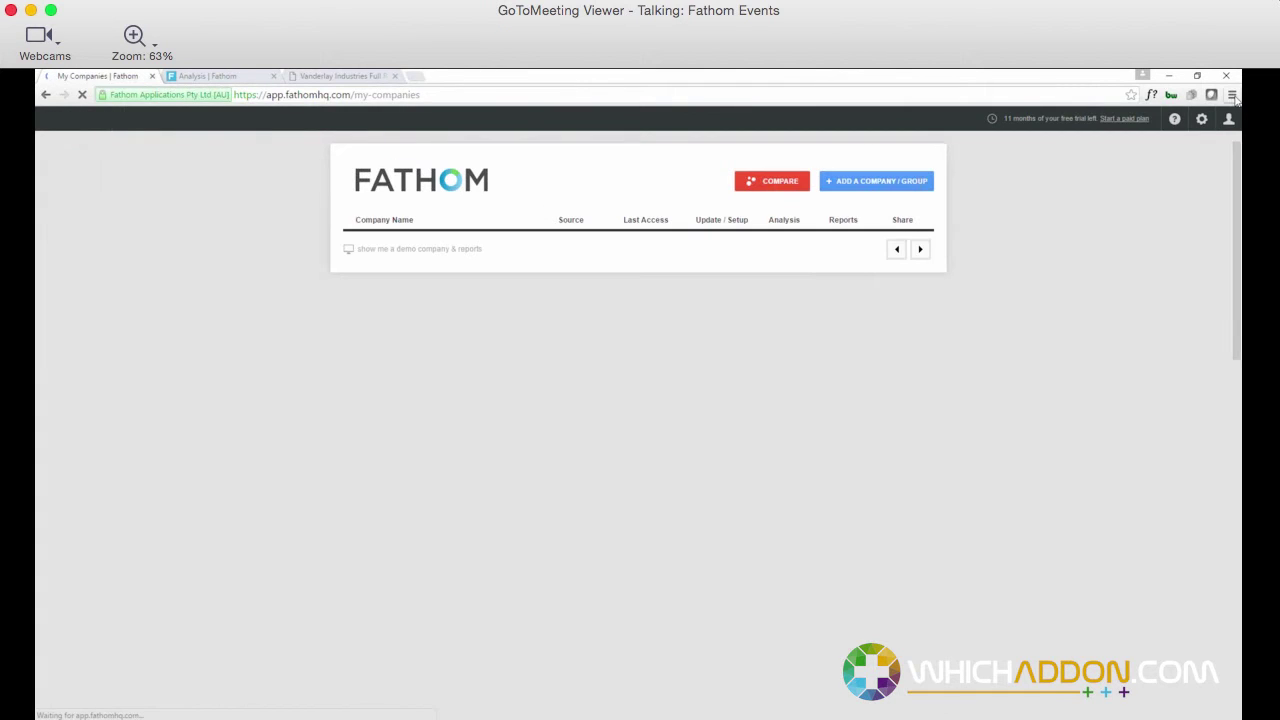
{"action": "left_click", "coordinate": [1232, 95]}
{"action": "left_click", "coordinate": [1220, 215]}
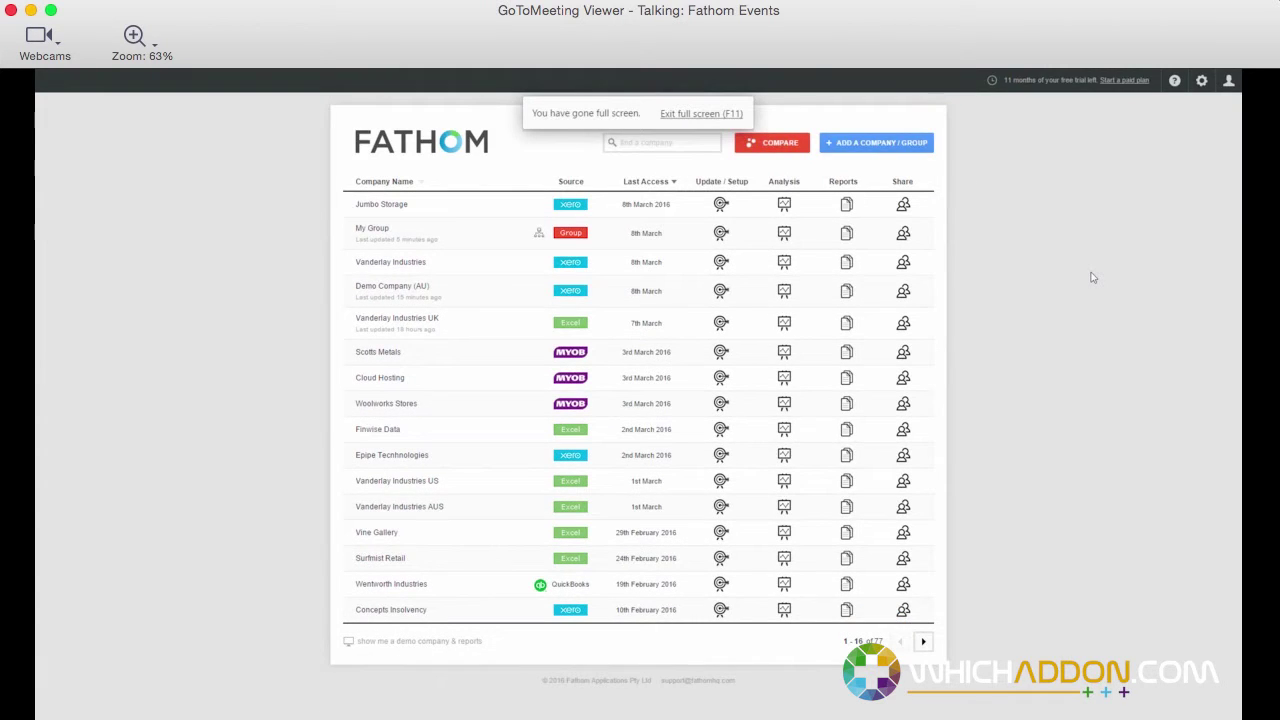